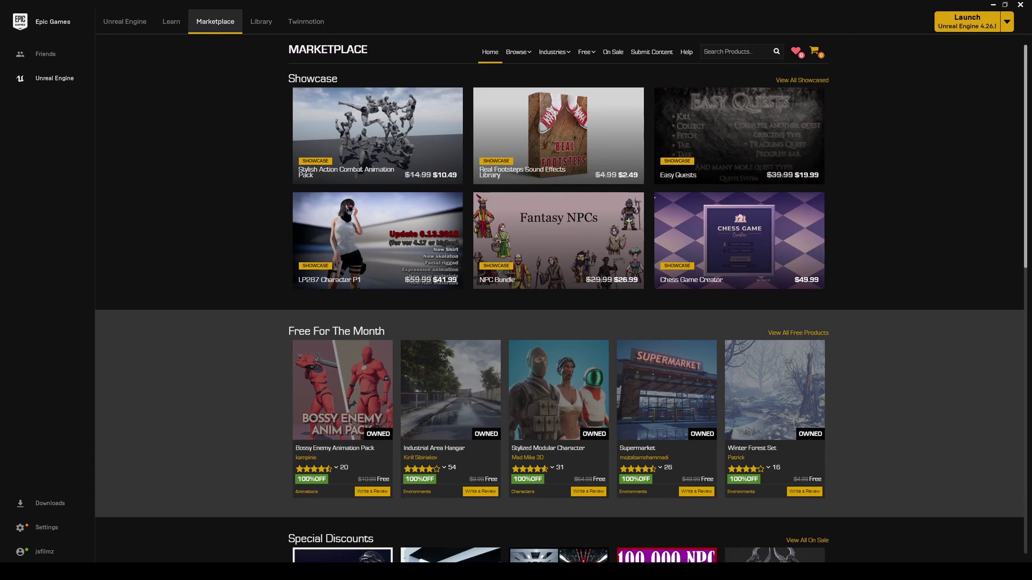
- Search the Marketplace for "dlss" and open the NVIDIA DLSS code plugin
text(dlss)
key(Return)
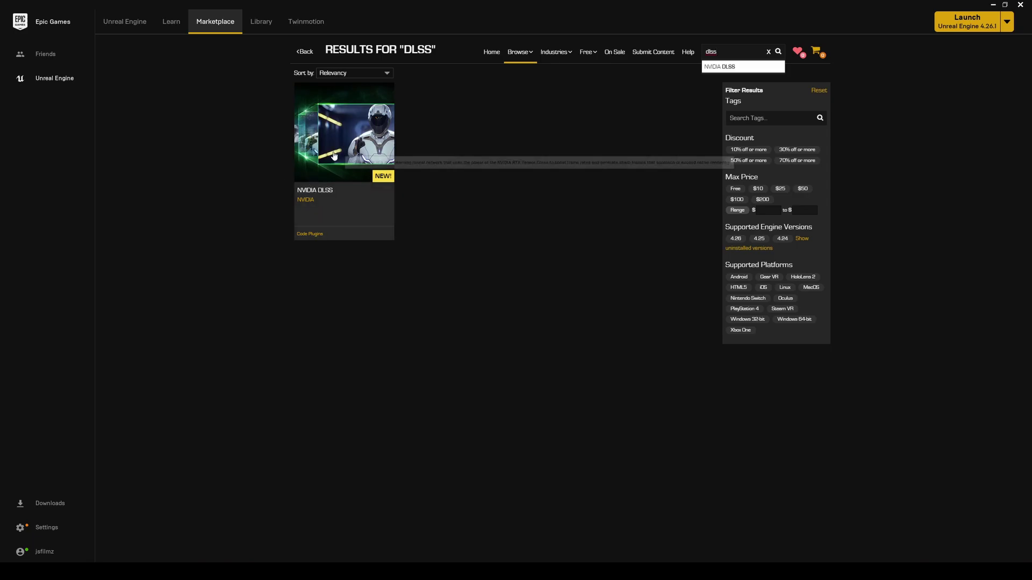
click(332, 153)
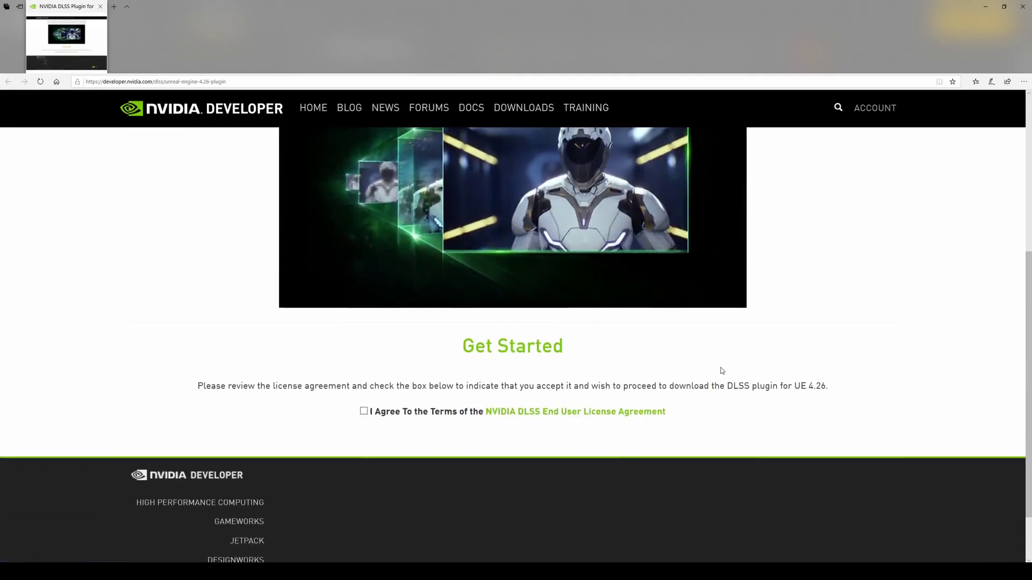
- Agree to the NVIDIA DLSS End User License Agreement and download the DLSS plugin for UE 4.26
click(364, 401)
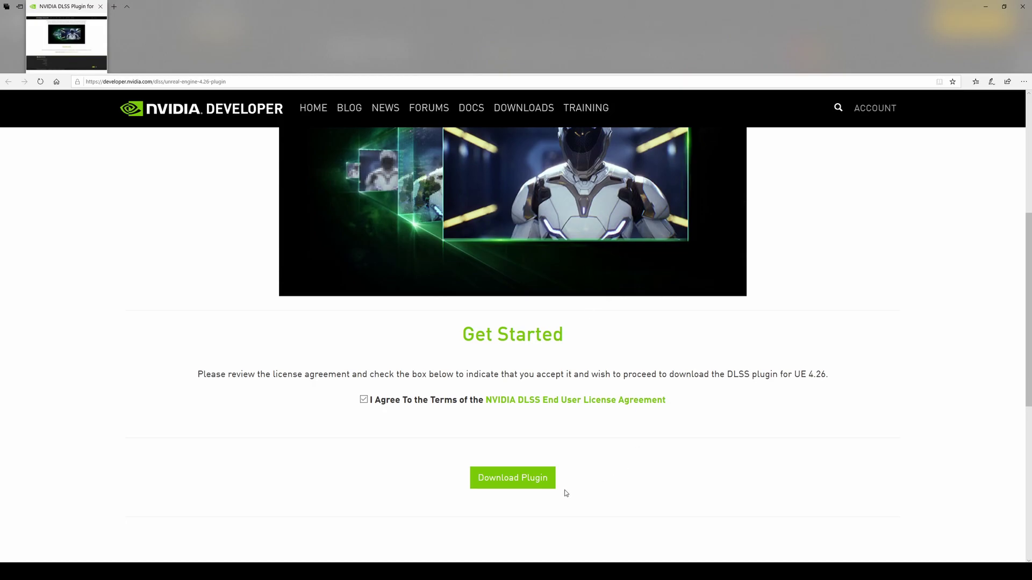
click(549, 484)
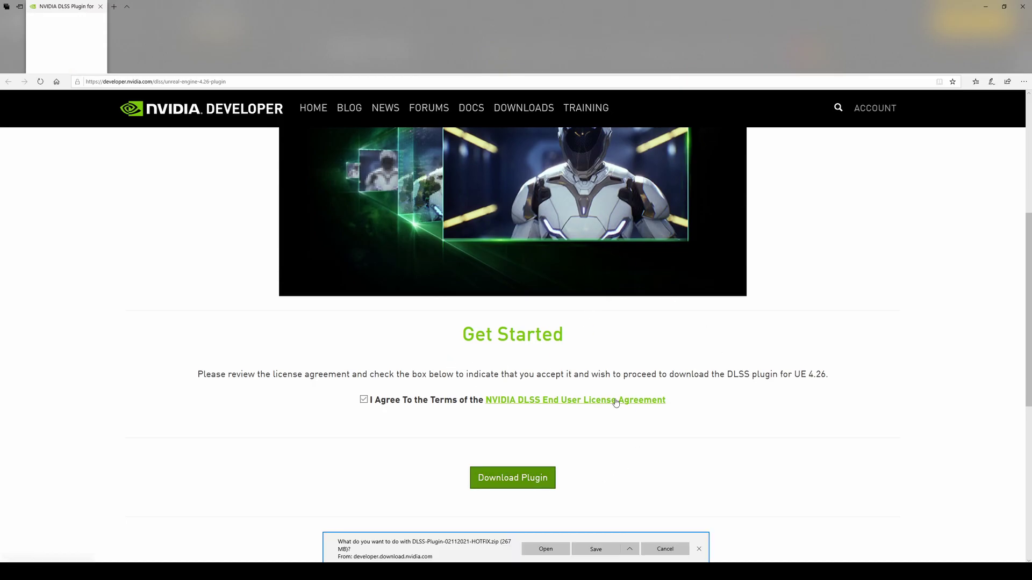
scroll(616, 403, down, 4)
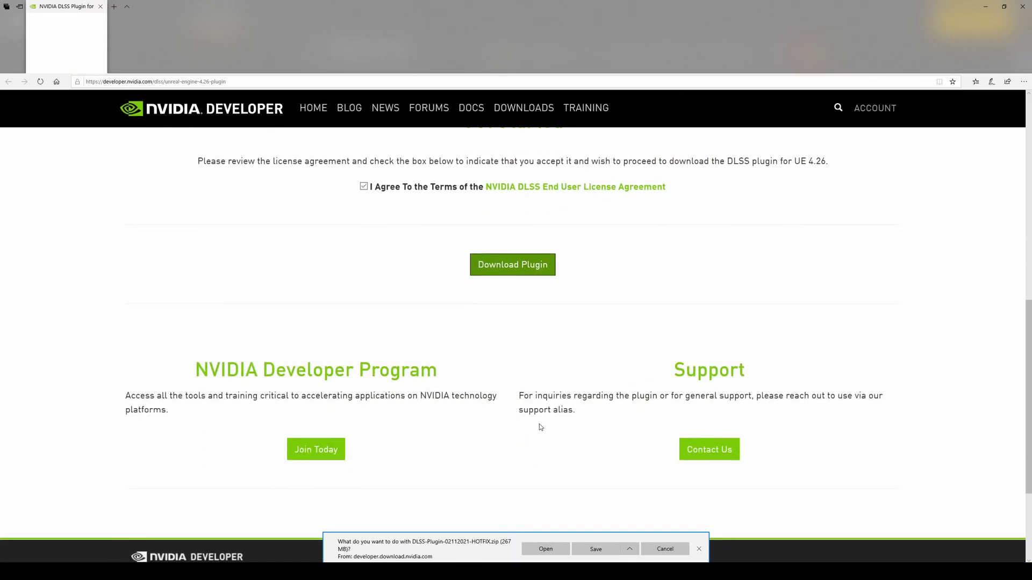
scroll(540, 428, down, 2)
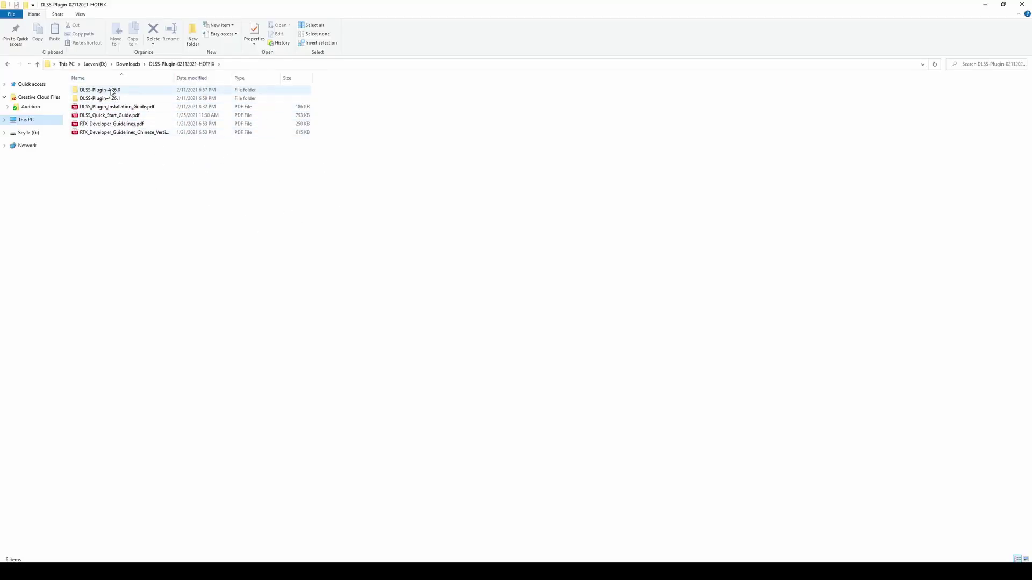
- Open DLSS_Plugin_Installation_Guide.pdf from the extracted plugin folder and read its prerequisites and step-by-step installation instructions
double_click(132, 106)
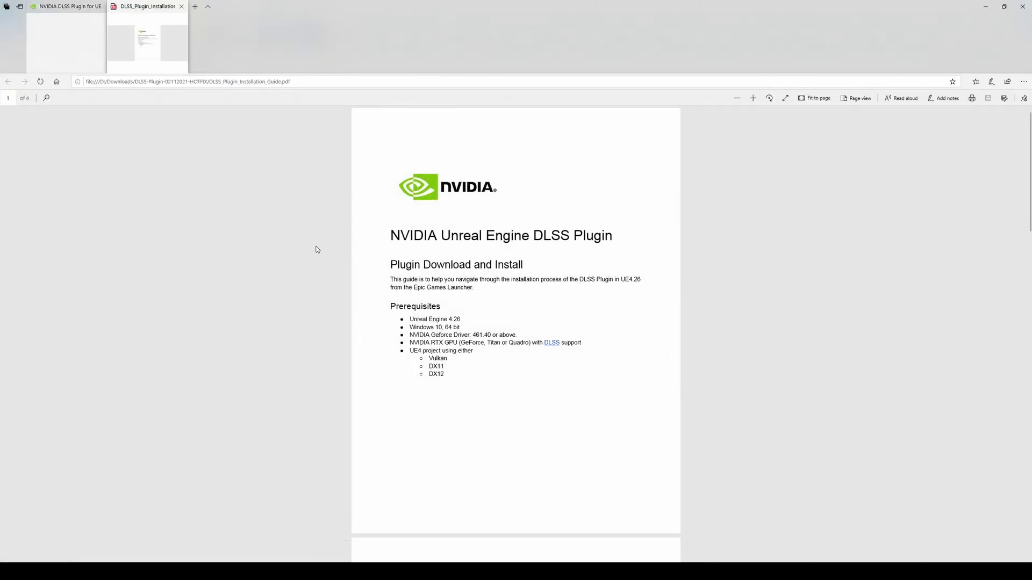
scroll(457, 257, down, 2)
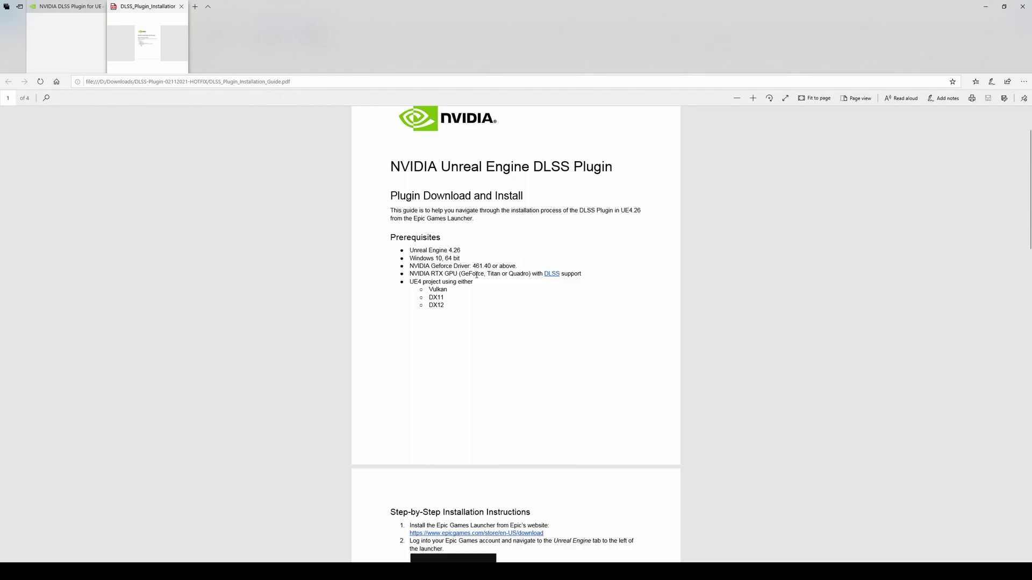
drag(411, 275, 452, 276)
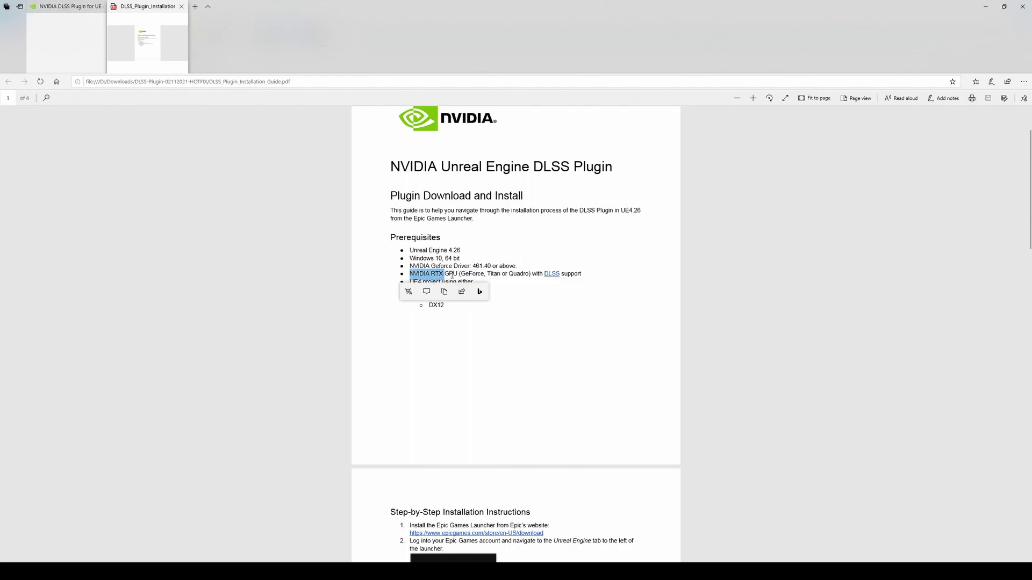
click(508, 284)
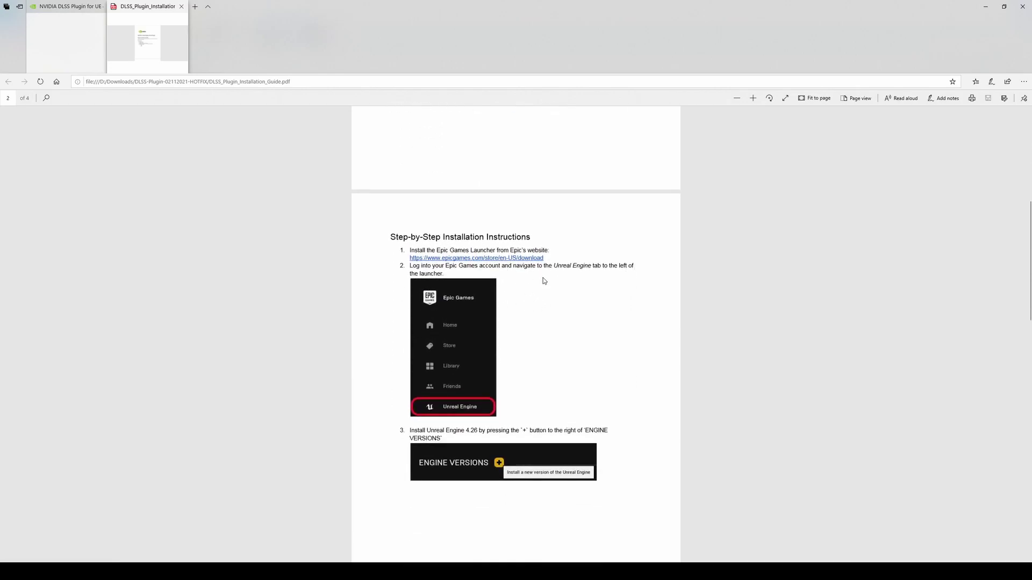
scroll(544, 280, down, 1)
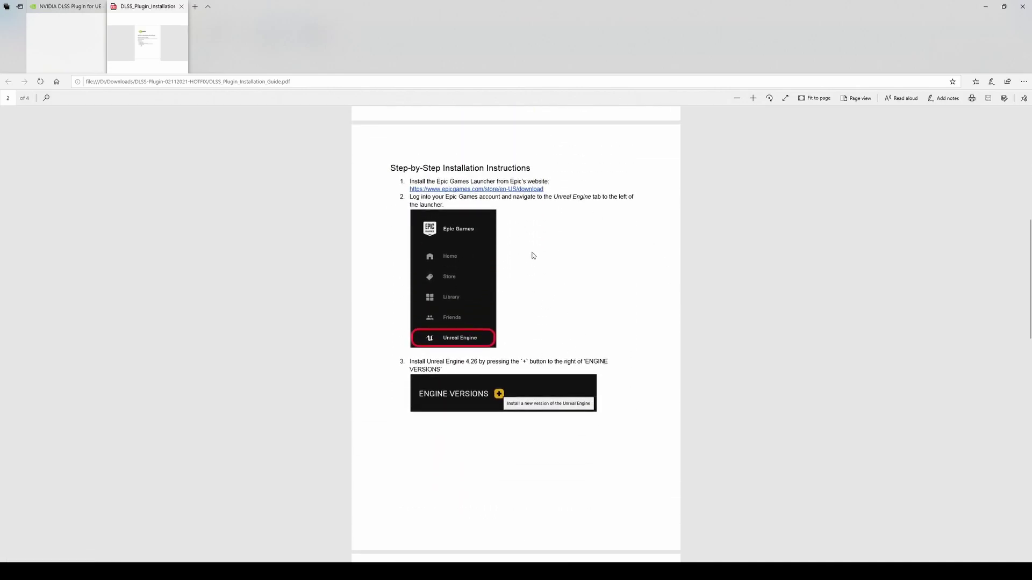
scroll(543, 300, down, 4)
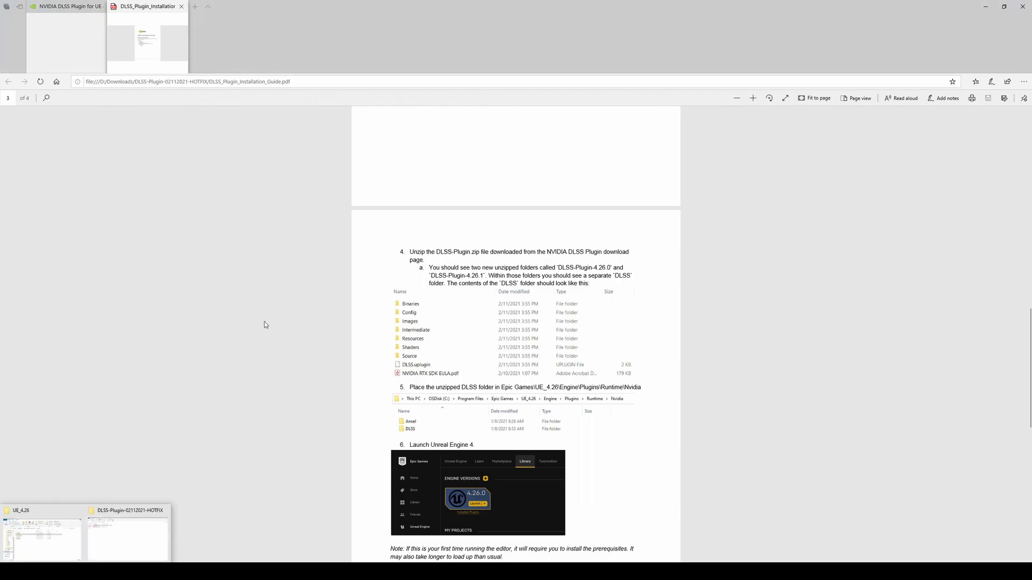
- Switch to File Explorer and copy the DLSS folder from inside DLSS-Plugin-4.26.1
click(96, 513)
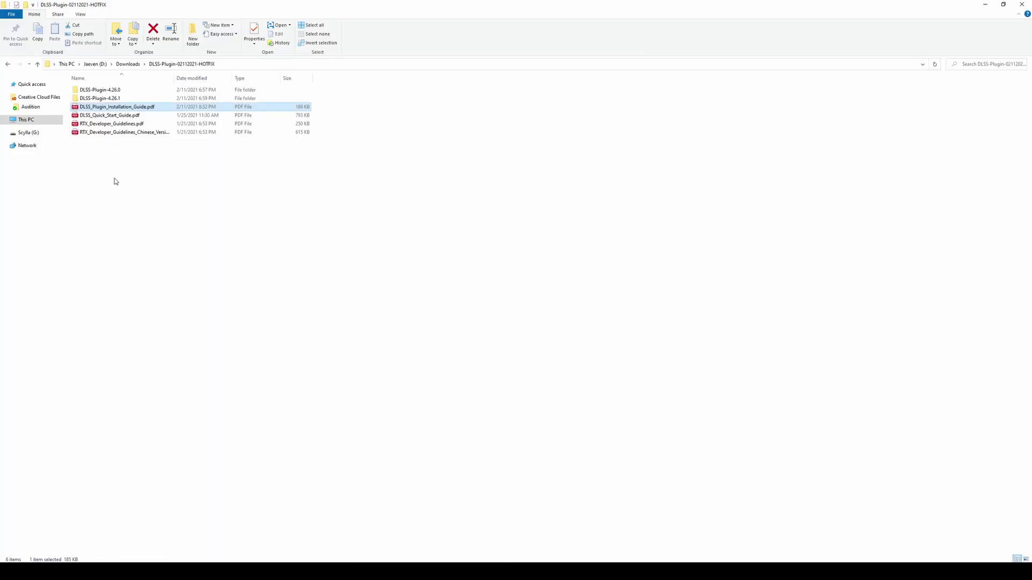
double_click(100, 98)
right_click(80, 90)
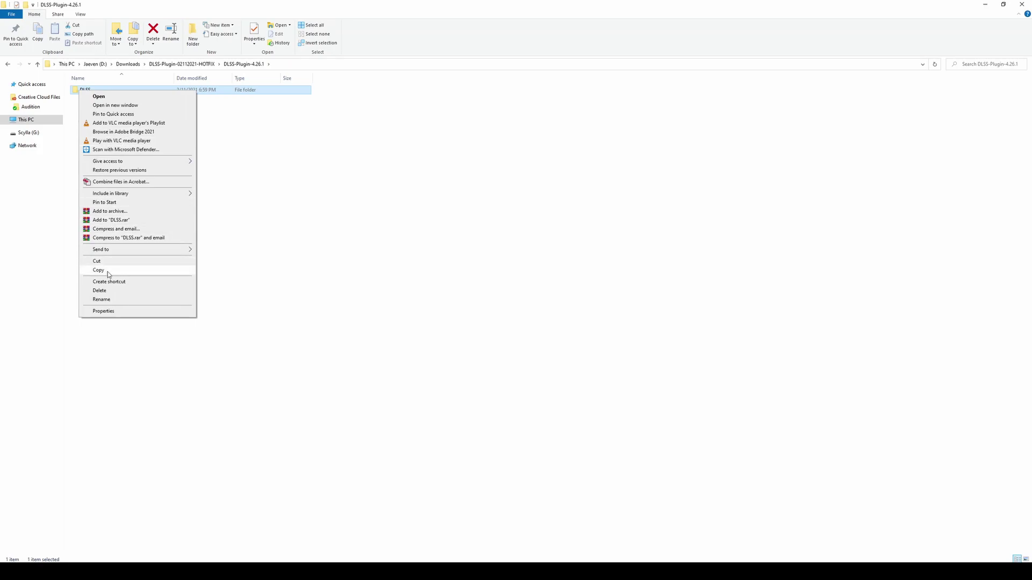
click(104, 270)
- In the UE_4.26 installation folder, go to Engine\Plugins\Runtime\Nvidia and locate the DLSS plugin folder
mouse_move(86, 571)
click(40, 530)
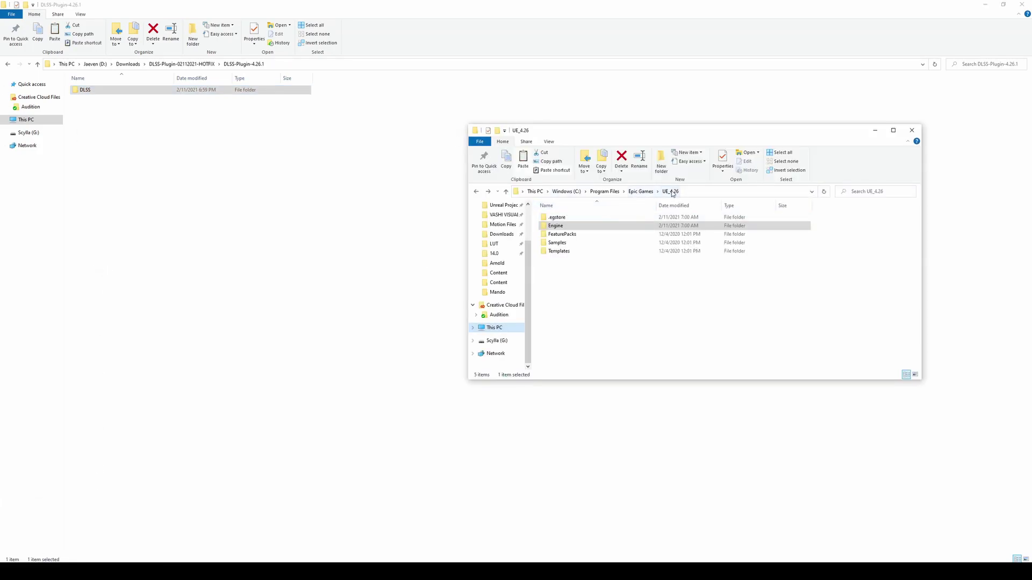
double_click(555, 226)
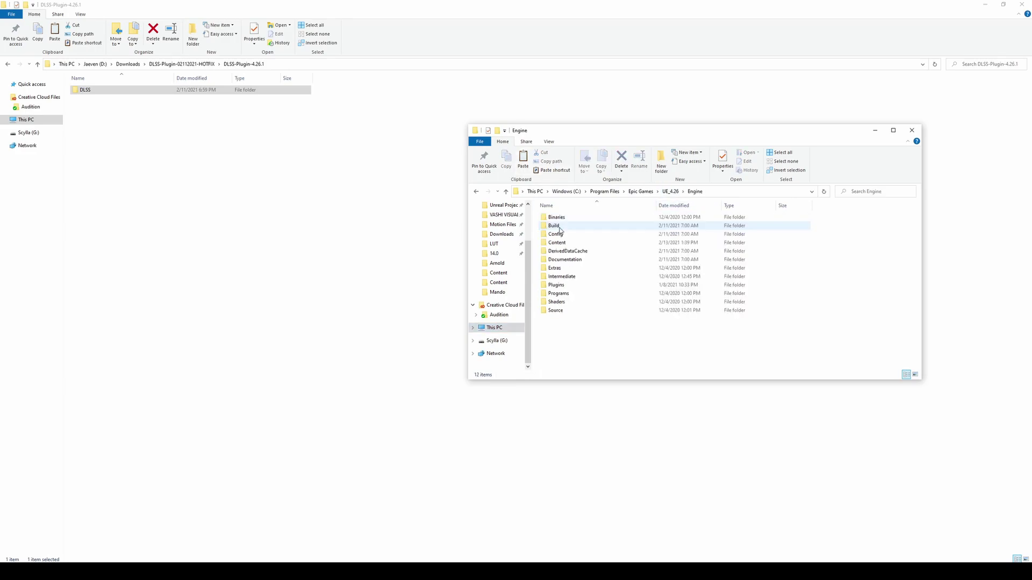
double_click(570, 284)
scroll(594, 323, down, 1)
scroll(594, 323, down, 3)
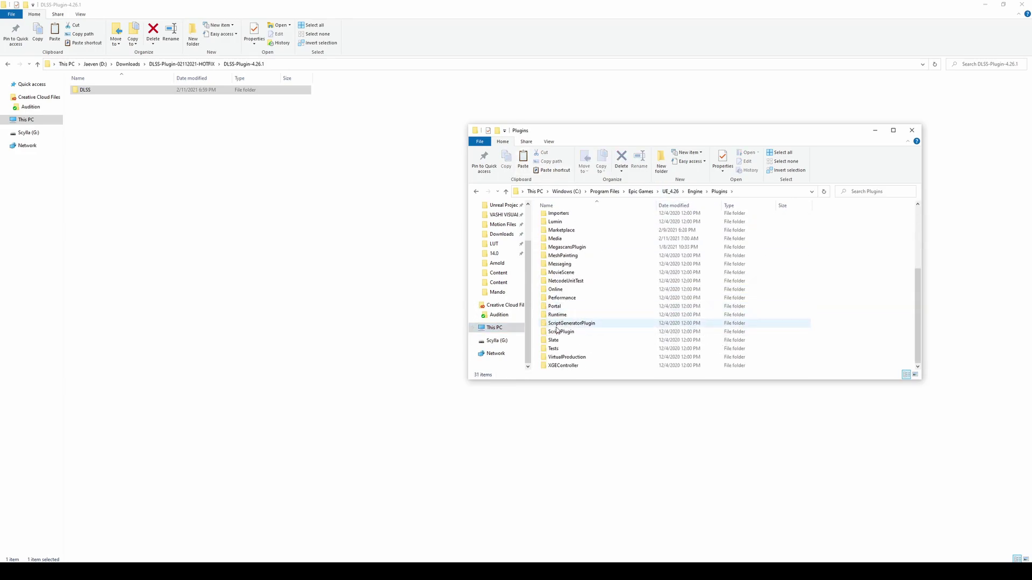
double_click(562, 314)
scroll(652, 241, down, 3)
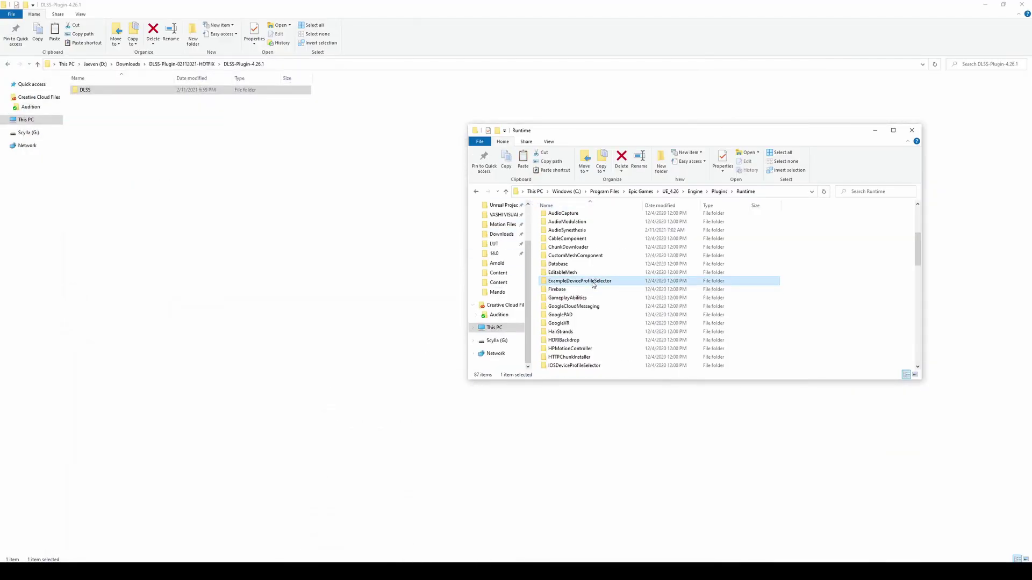
key(n)
key(v)
key(Return)
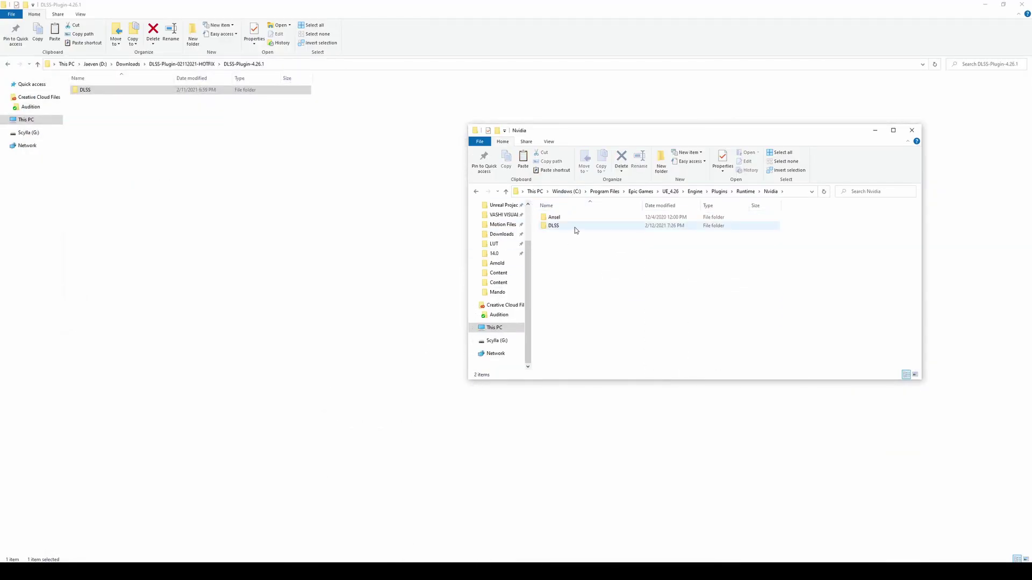
right_click(553, 246)
click(558, 226)
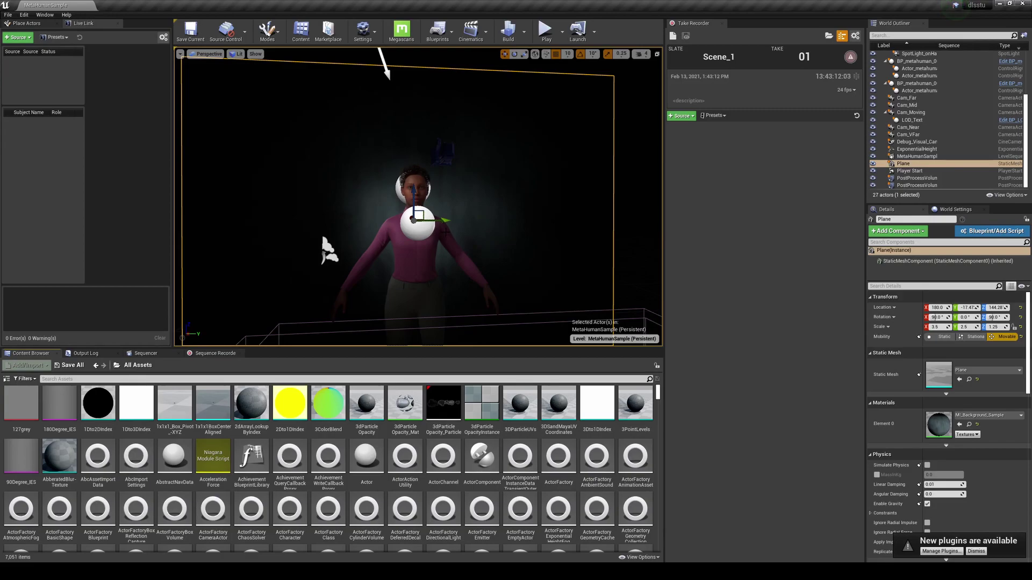
- In Unreal Editor, show the viewport in game view, and enable the NVIDIA DLSS plugin with an editor restart
key(g)
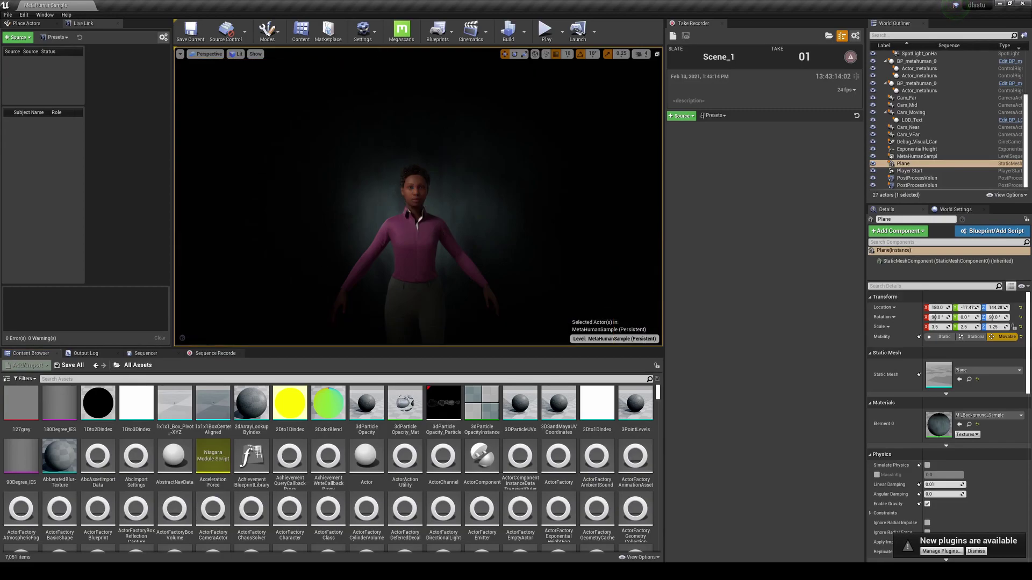
click(24, 15)
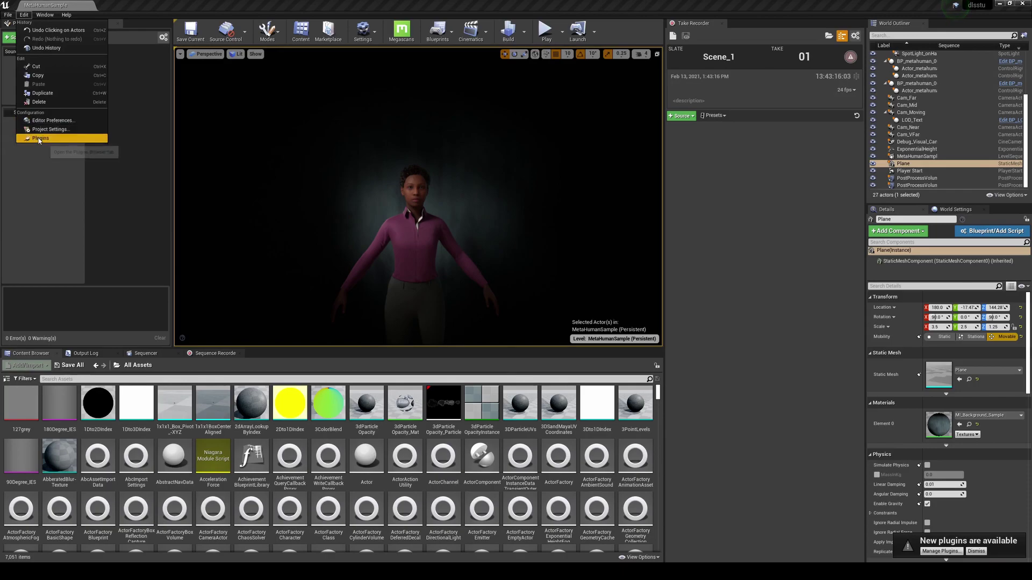
click(43, 139)
click(624, 118)
text(dlks)
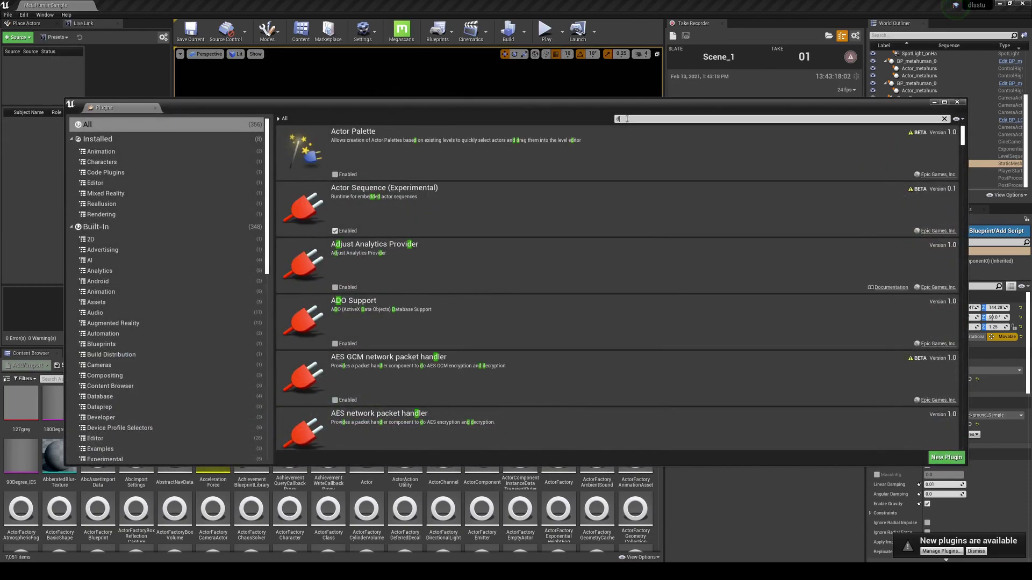
key(BackSpace)
key(BackSpace)
text(s)
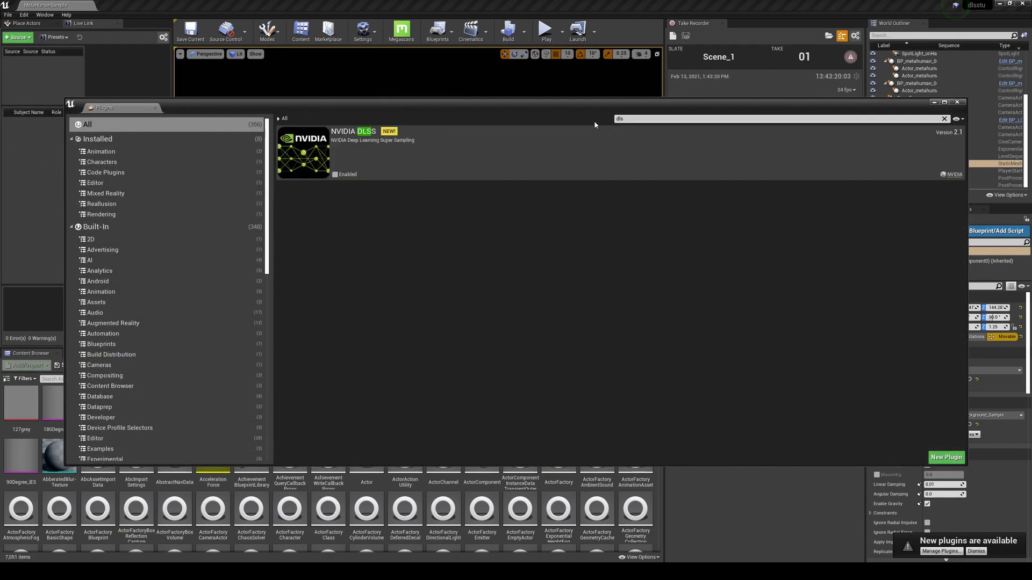
click(335, 174)
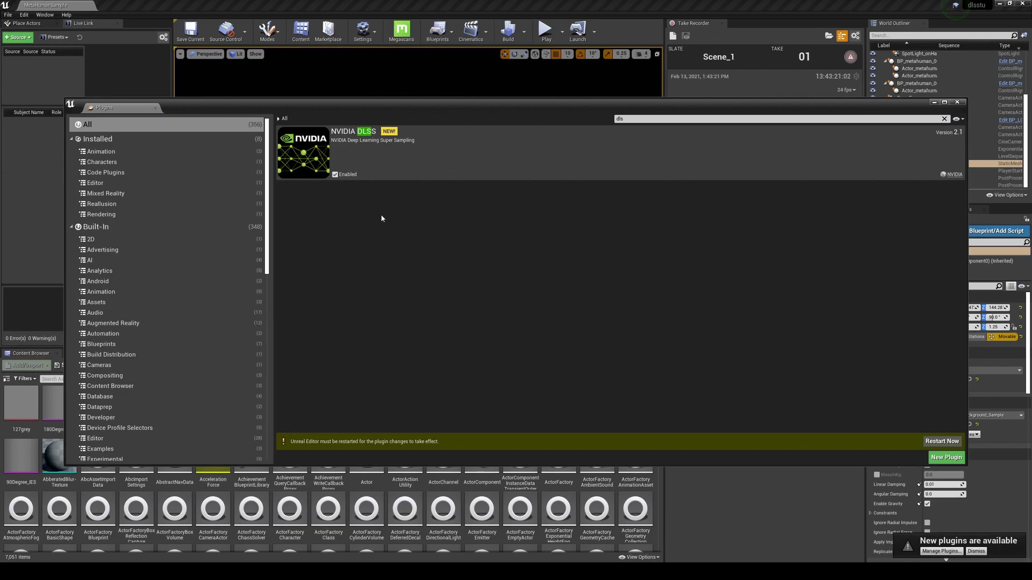
click(941, 442)
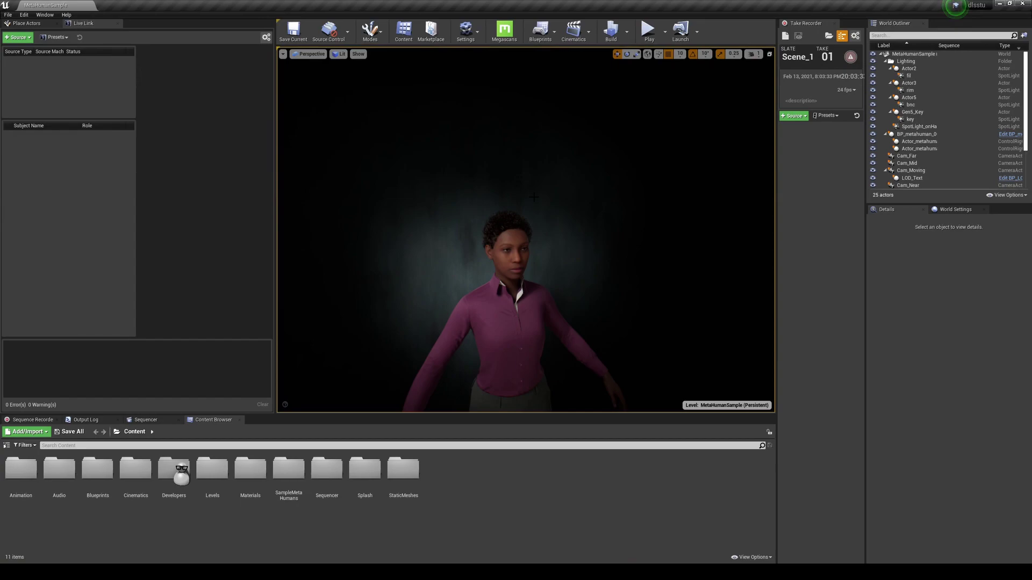
- Turn on the FPS display in the perspective viewport
click(283, 54)
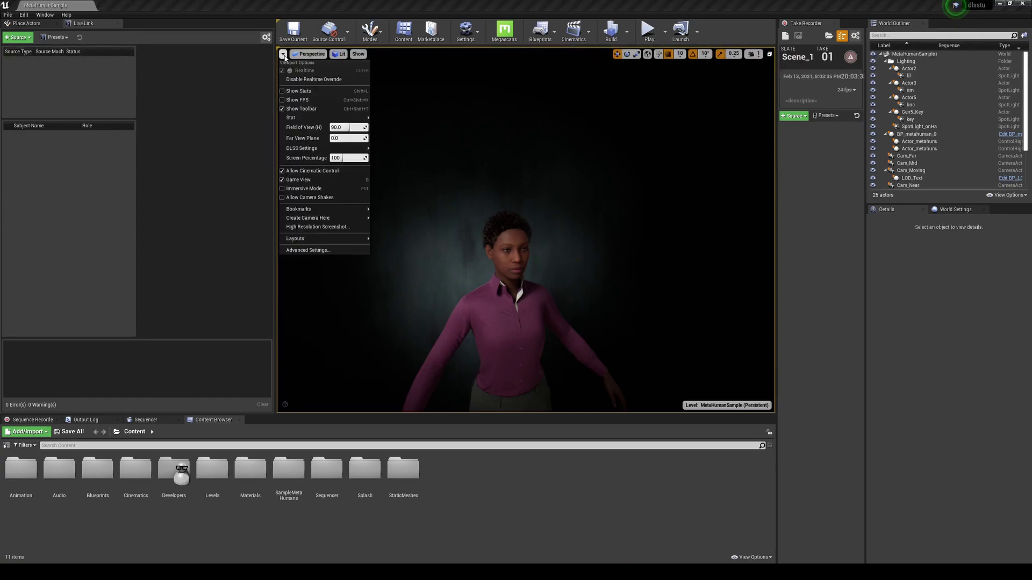
mouse_move(322, 150)
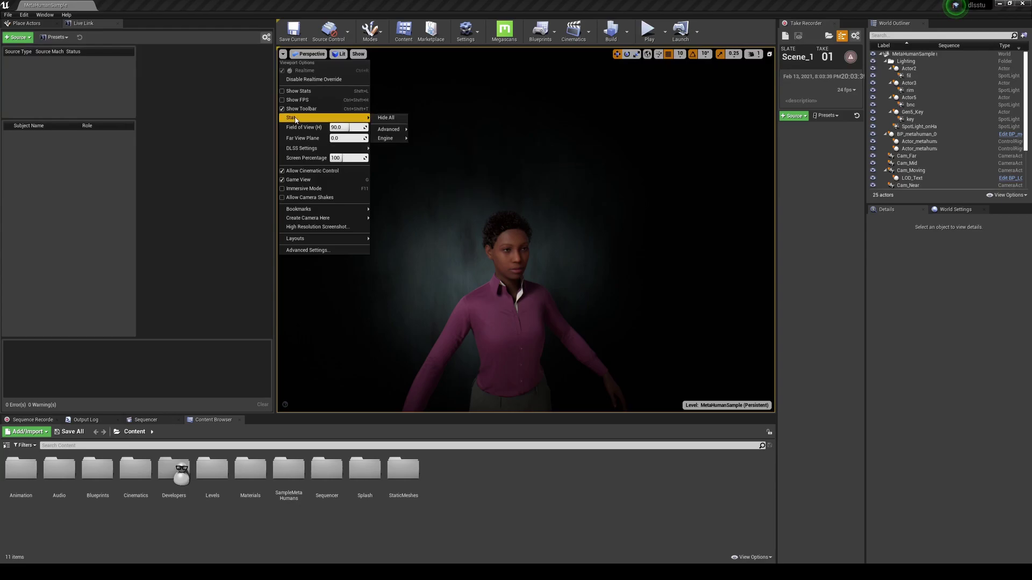
click(300, 100)
scroll(526, 231, up, 5)
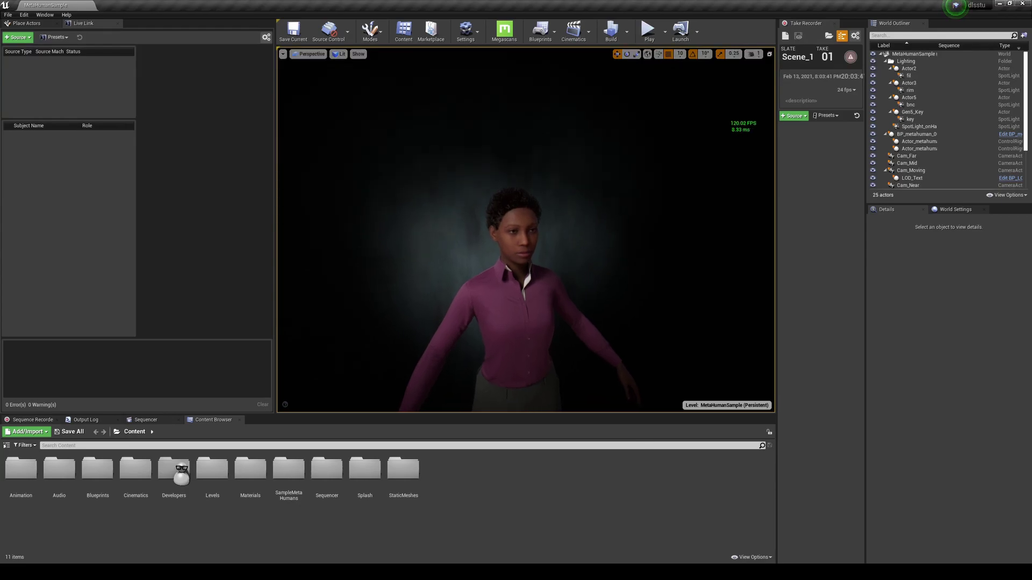
scroll(525, 231, up, 5)
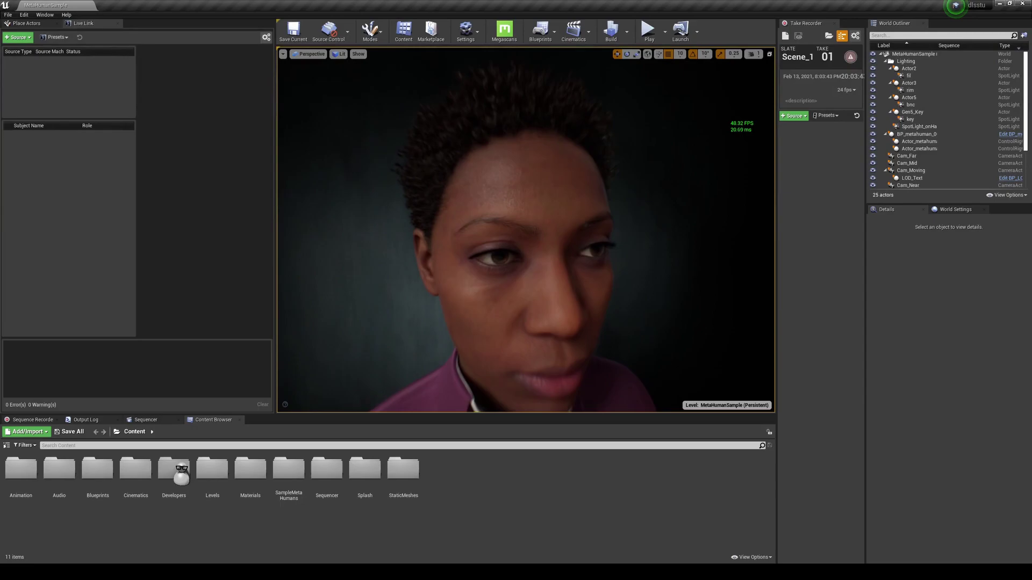
scroll(525, 231, up, 1)
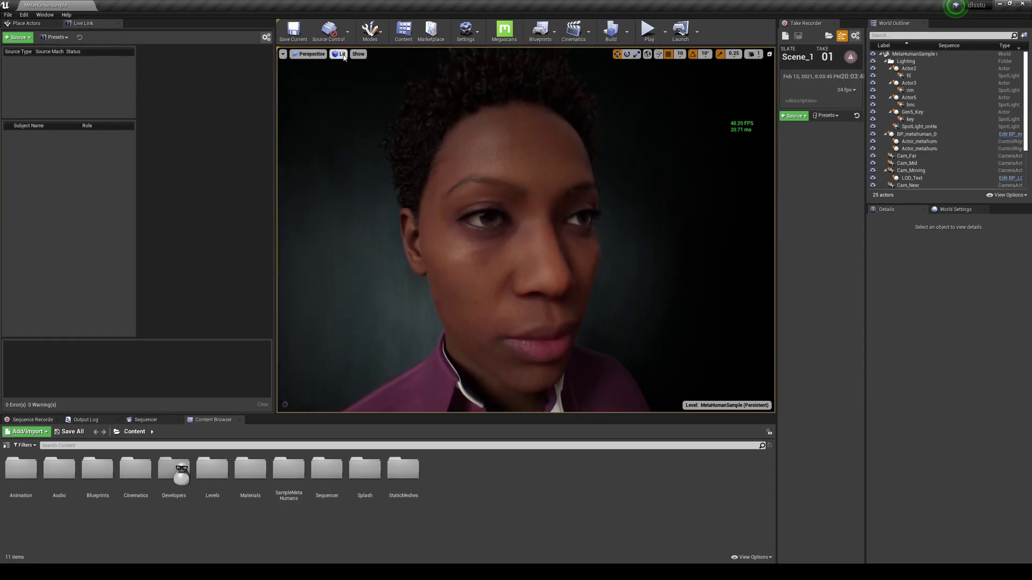
- Preview the character's face in Mesh LOD Coloration view mode and return the viewport to Lit
click(339, 53)
mouse_move(377, 168)
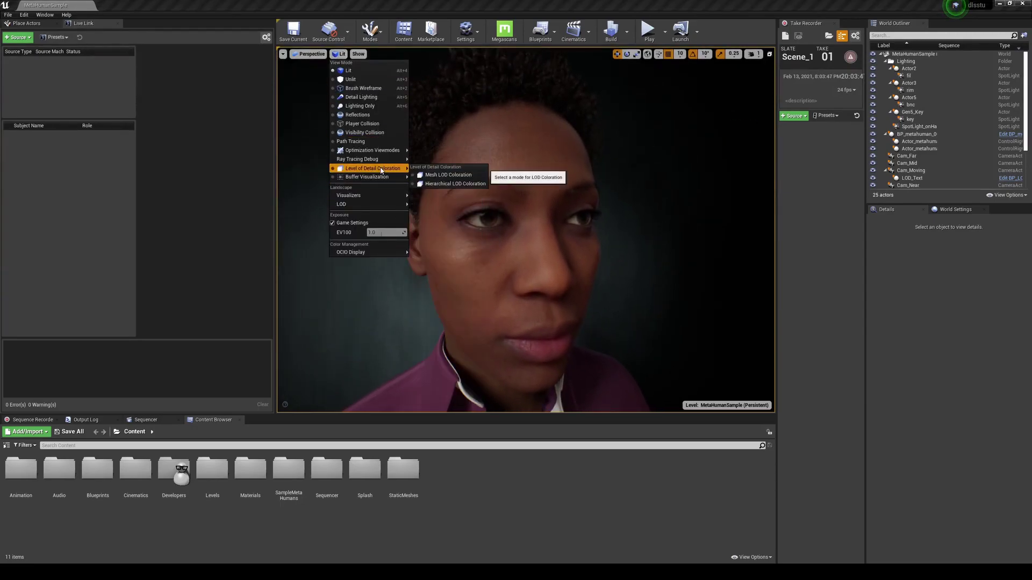
click(449, 171)
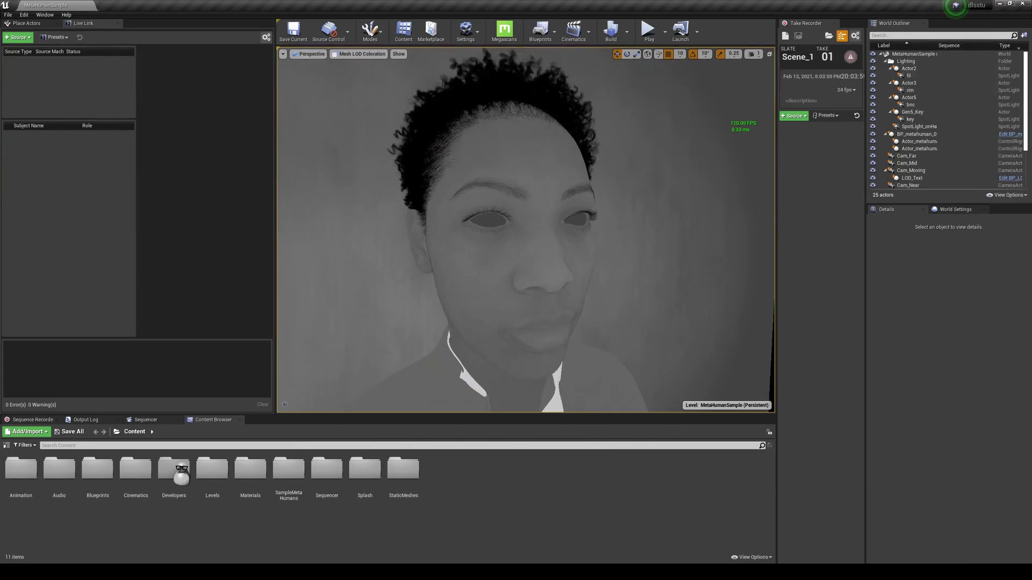
click(350, 56)
click(349, 71)
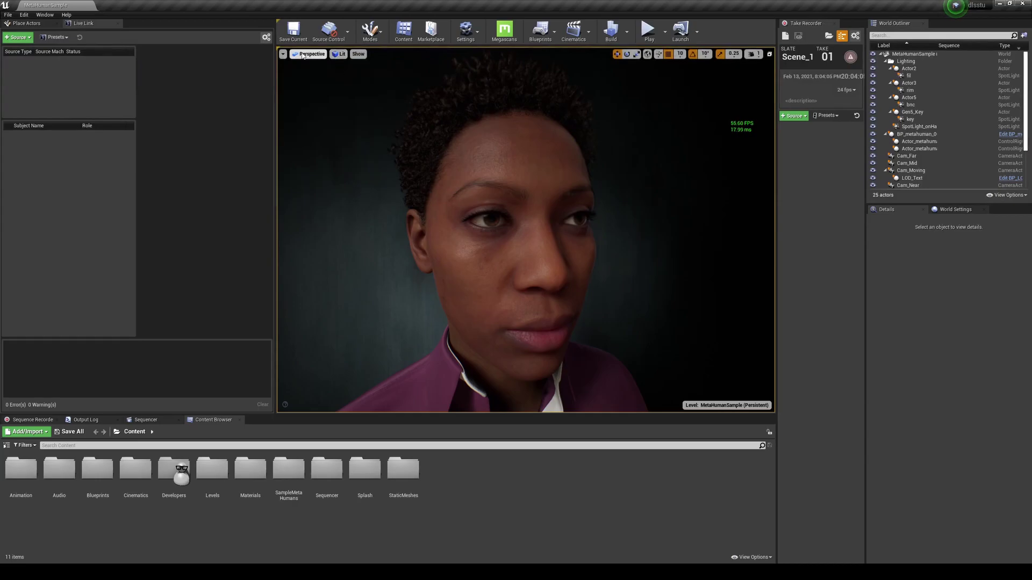
- Review the available DLSS modes in the viewport options and clear the actor selection
click(283, 54)
mouse_move(322, 150)
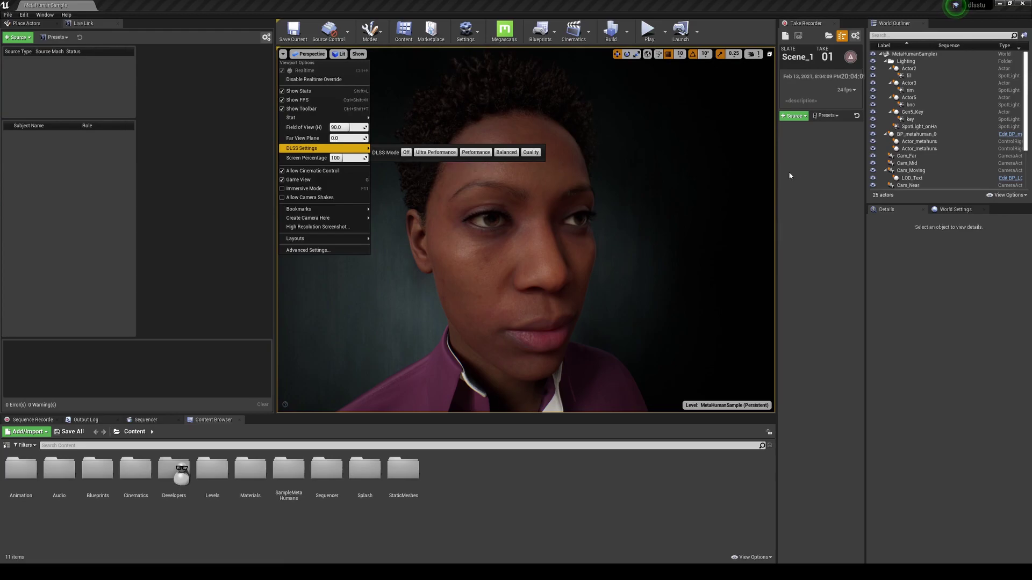
click(618, 188)
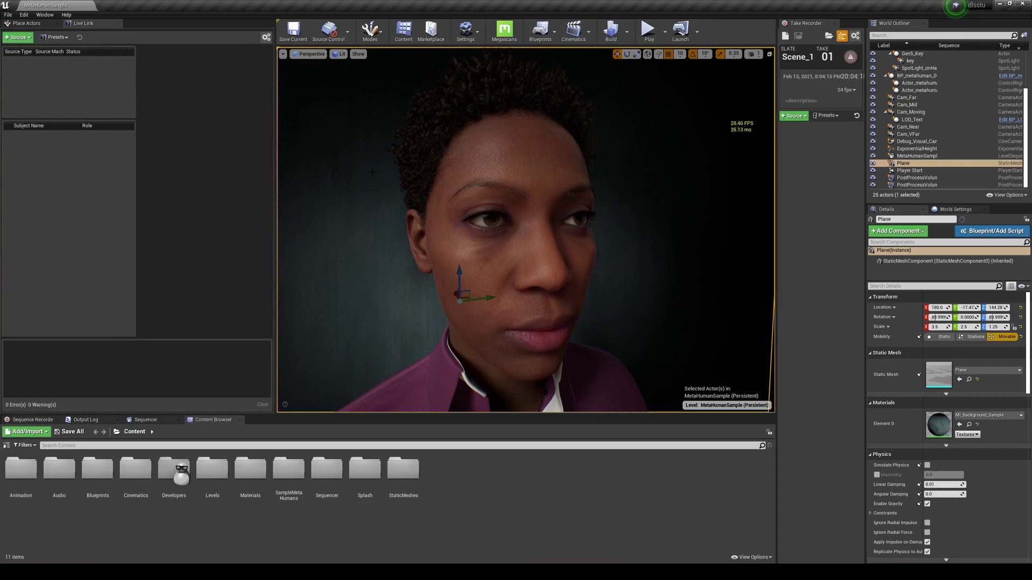
key(Escape)
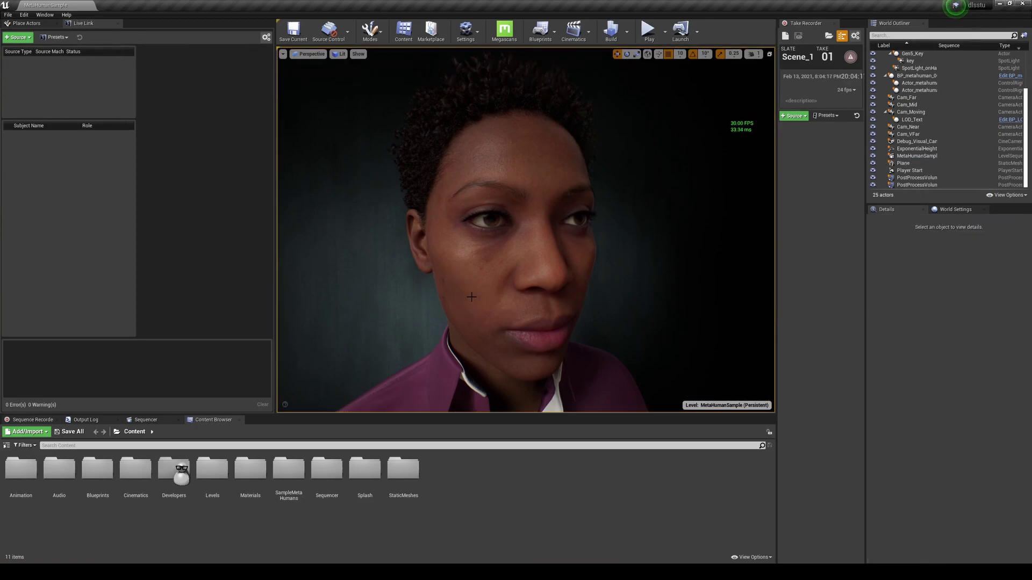
- Try the viewport's Ultra Performance DLSS mode, followed by the Performance mode
click(282, 54)
mouse_move(323, 148)
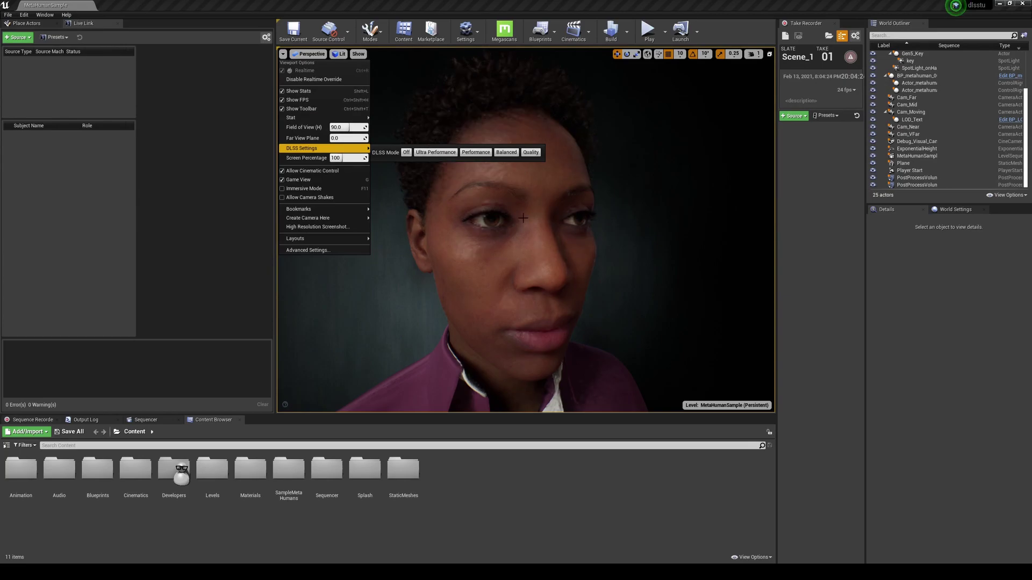
click(385, 185)
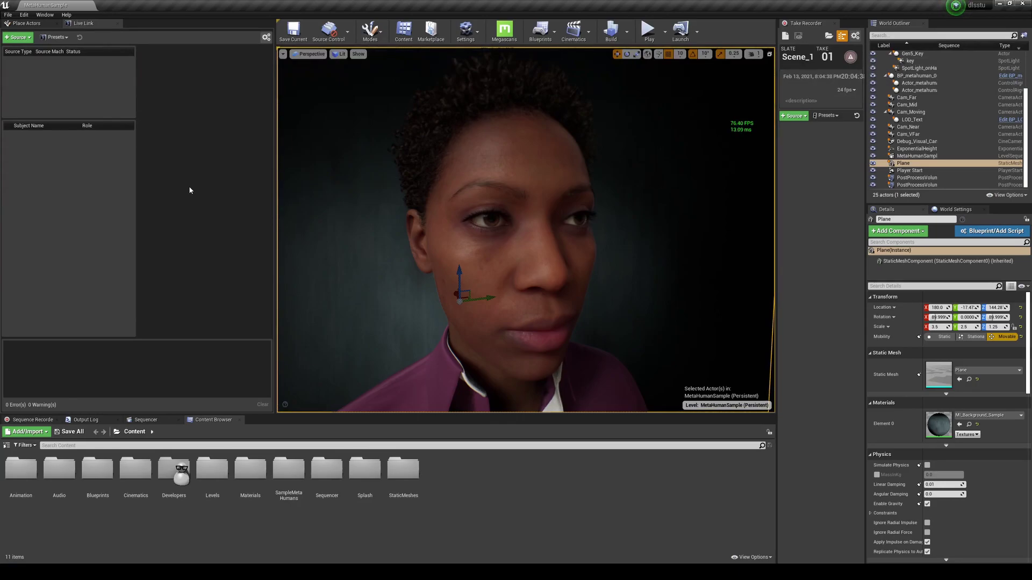
click(282, 54)
mouse_move(319, 151)
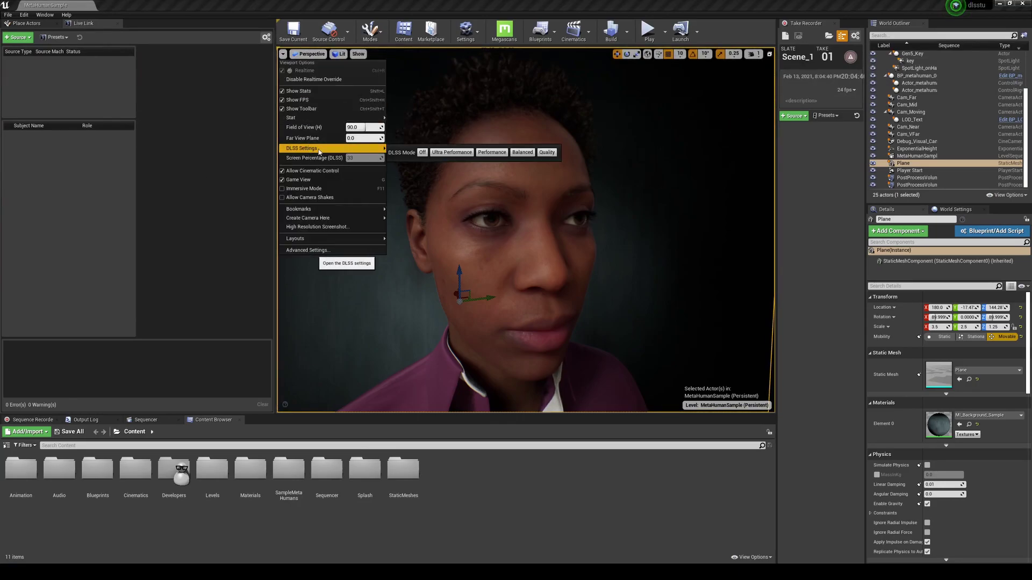
click(198, 170)
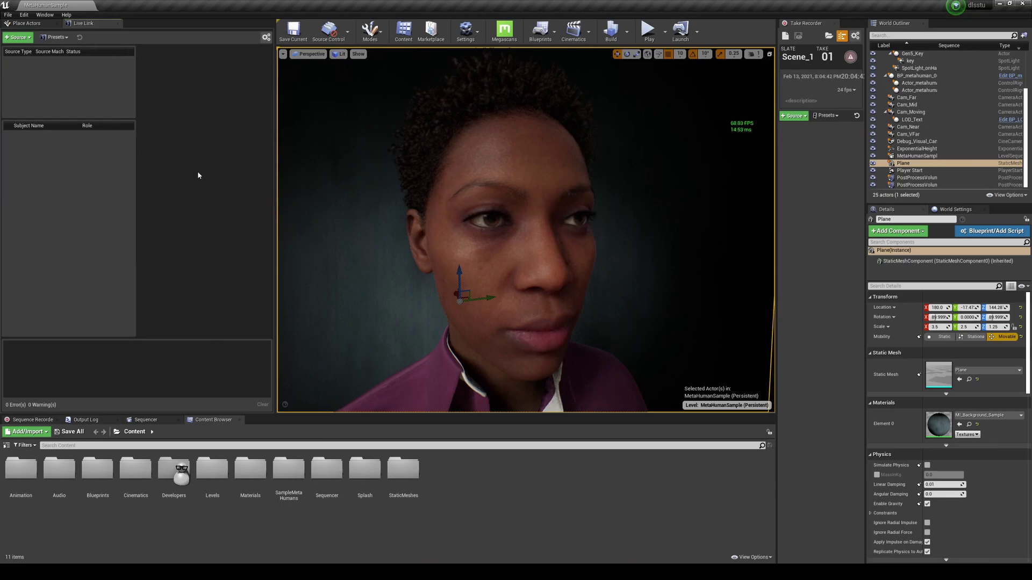
- Try the Balanced DLSS mode in the viewport and switch it to Quality
key(ctrl+shift+h)
click(283, 54)
mouse_move(333, 148)
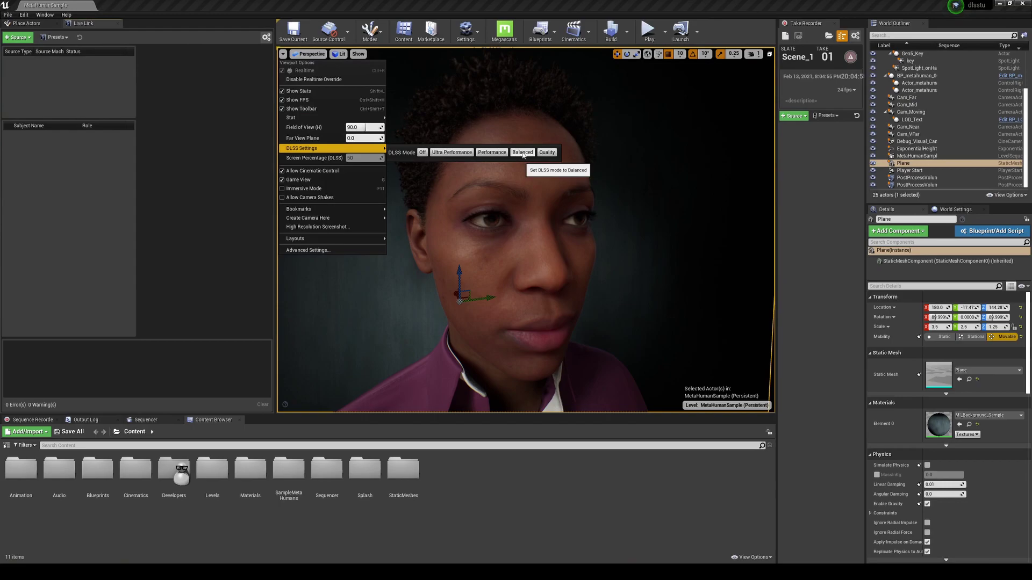
click(197, 168)
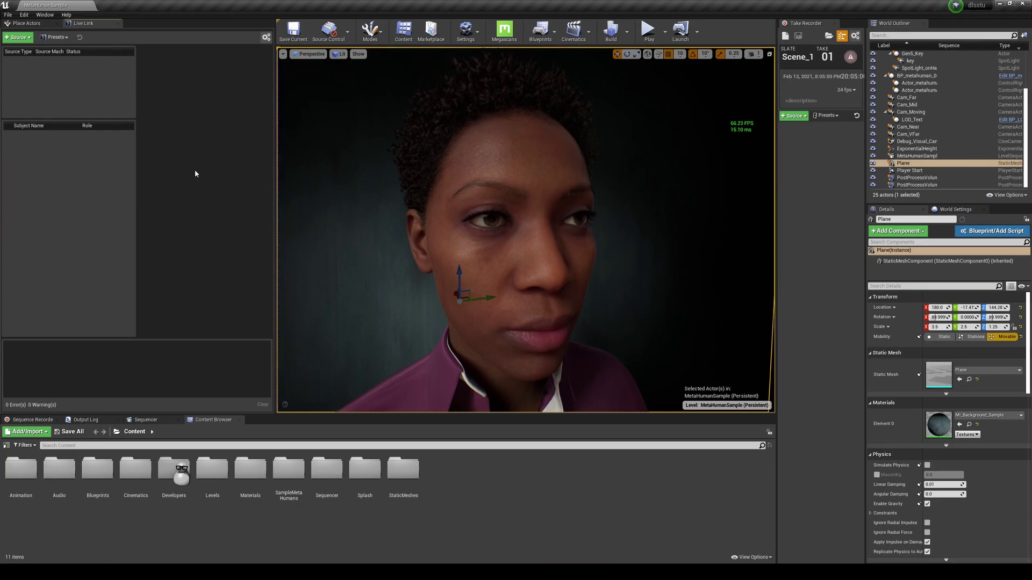
click(283, 53)
mouse_move(315, 150)
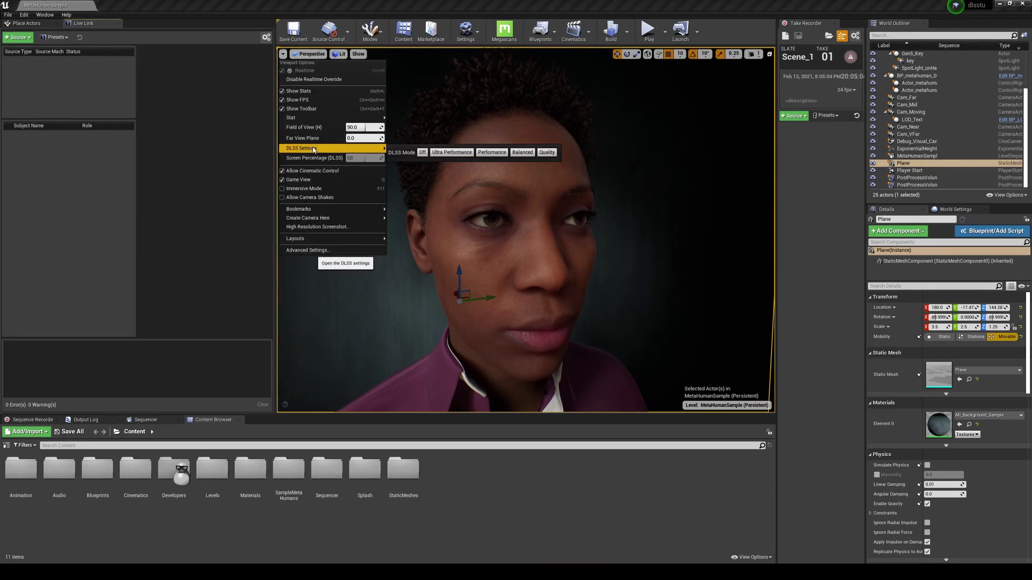
click(547, 152)
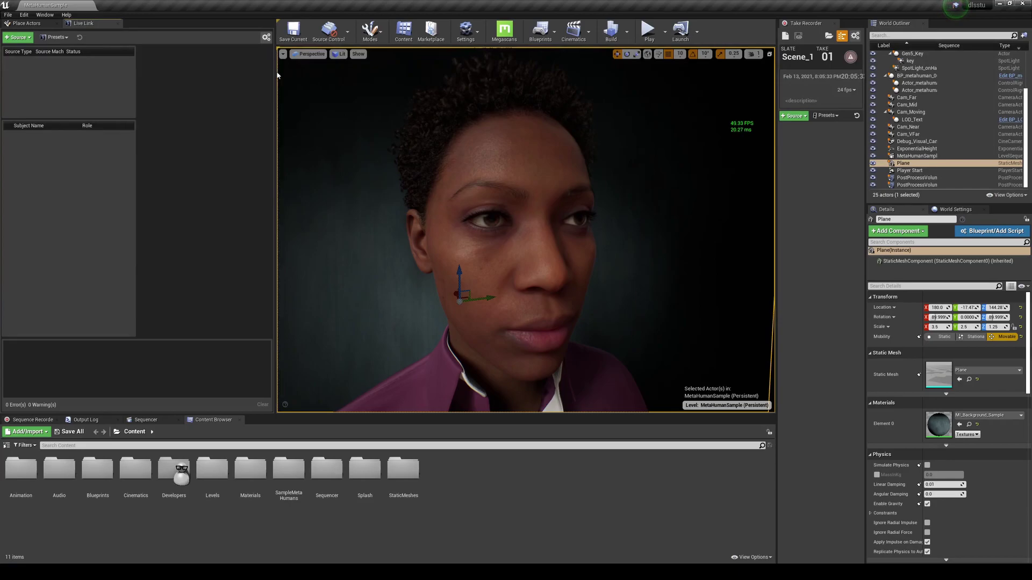
- Check the viewport's DLSS settings and examine the MetaHuman's face from several angles
click(283, 54)
mouse_move(317, 150)
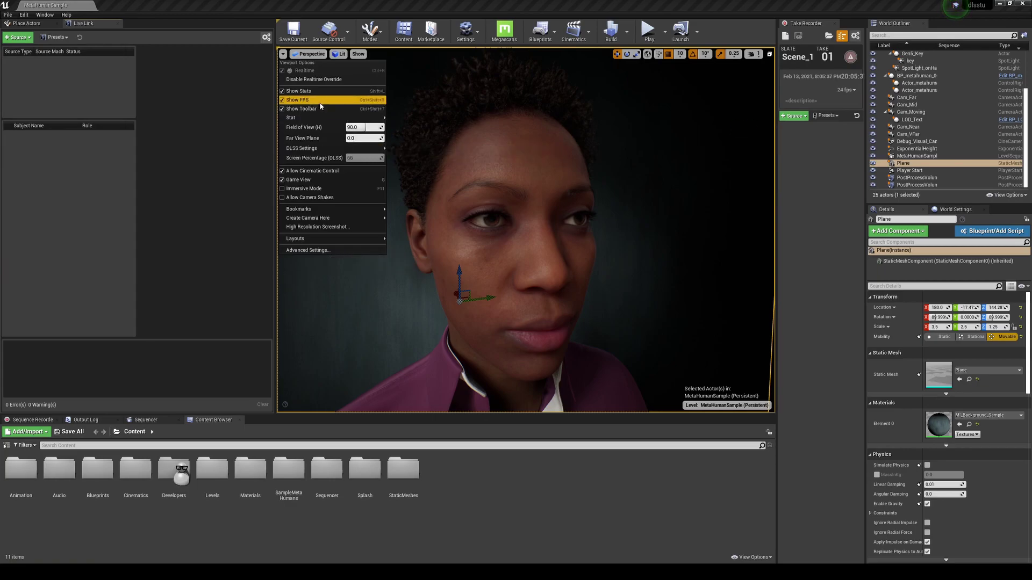
click(381, 188)
mouse_move(382, 189)
alt+mouse_down()
mouse_move(462, 190)
mouse_move(376, 191)
mouse_move(392, 190)
alt+mouse_up()
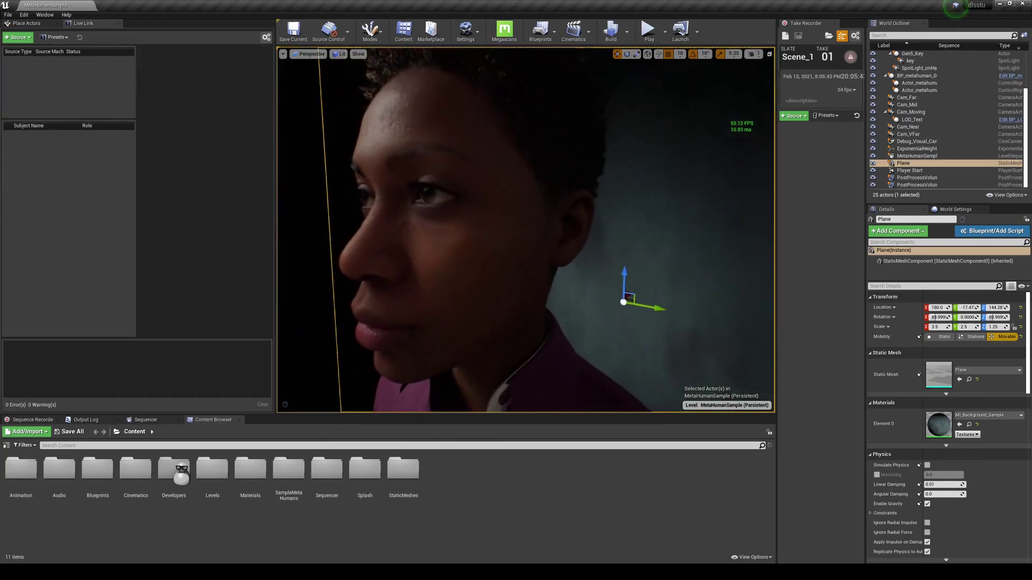
click(282, 53)
mouse_move(323, 148)
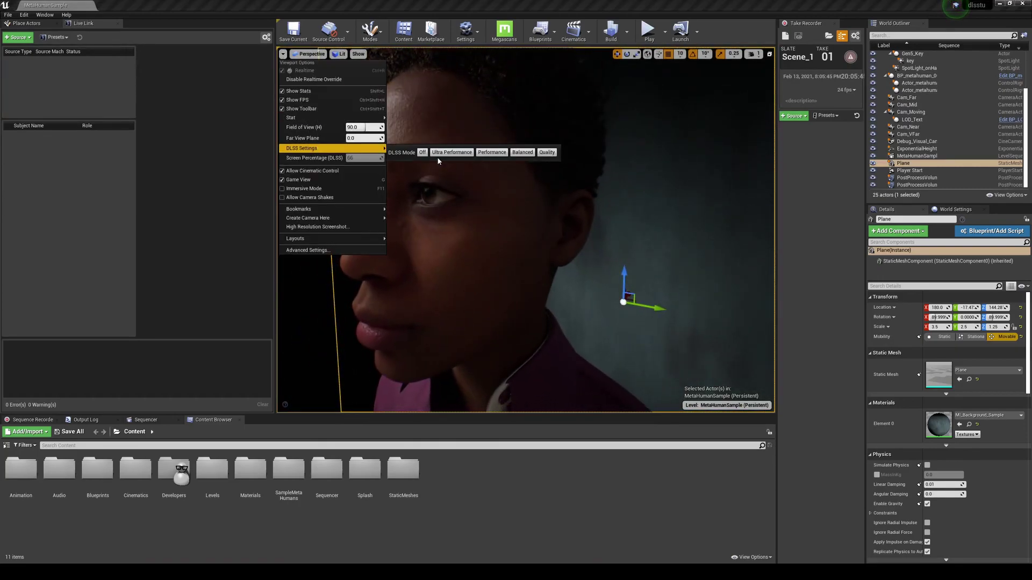
click(475, 177)
alt+drag(475, 177, 564, 177)
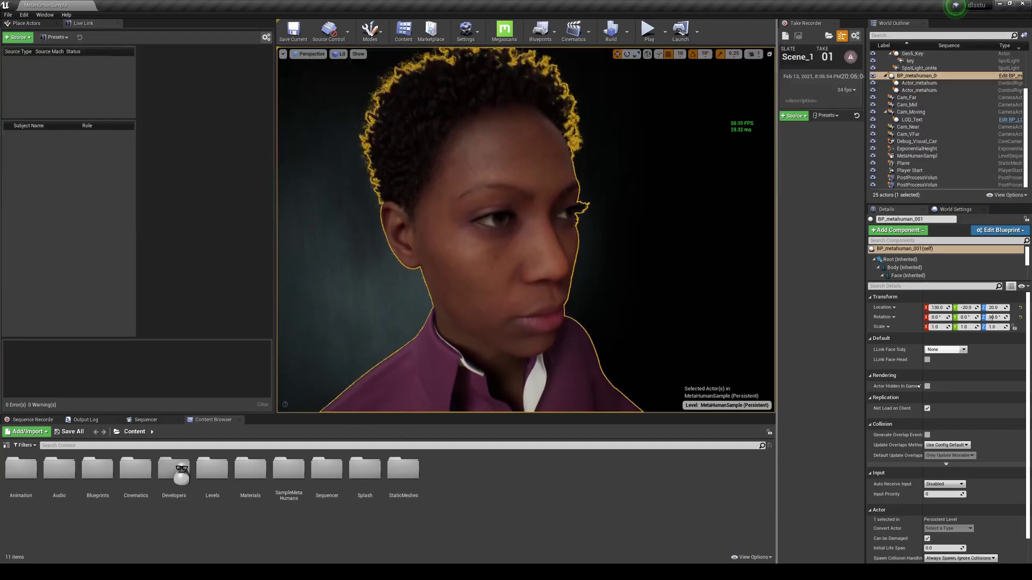
- Open the Level Blueprint and show the Play Cinematic section of its Event Graph
click(540, 32)
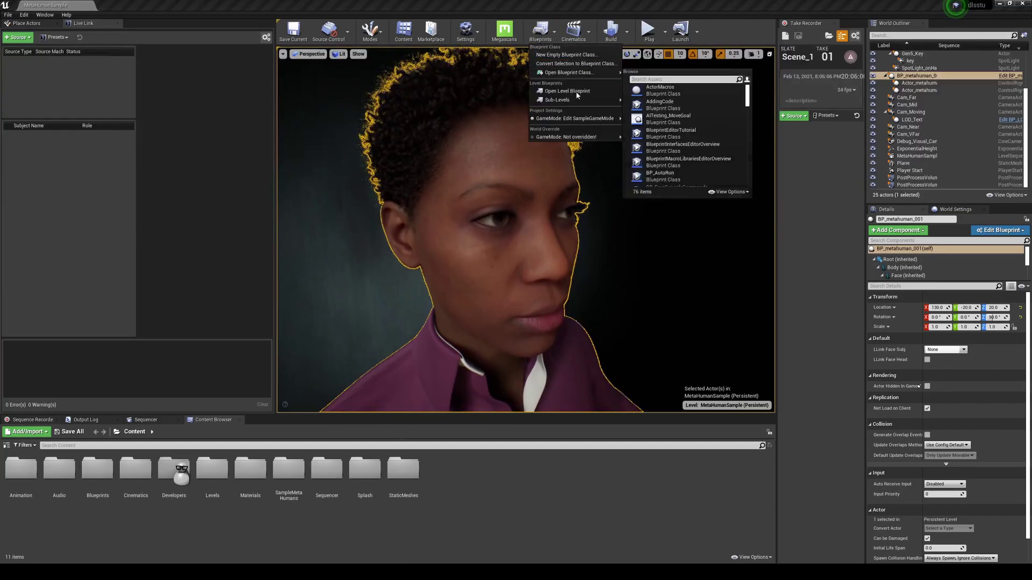
click(564, 87)
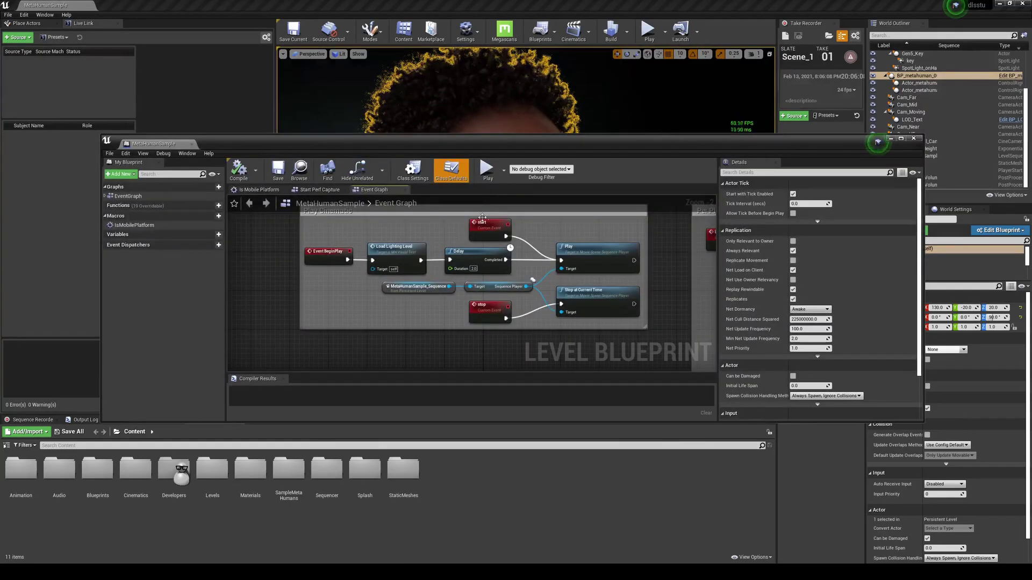
right_drag(350, 309, 361, 329)
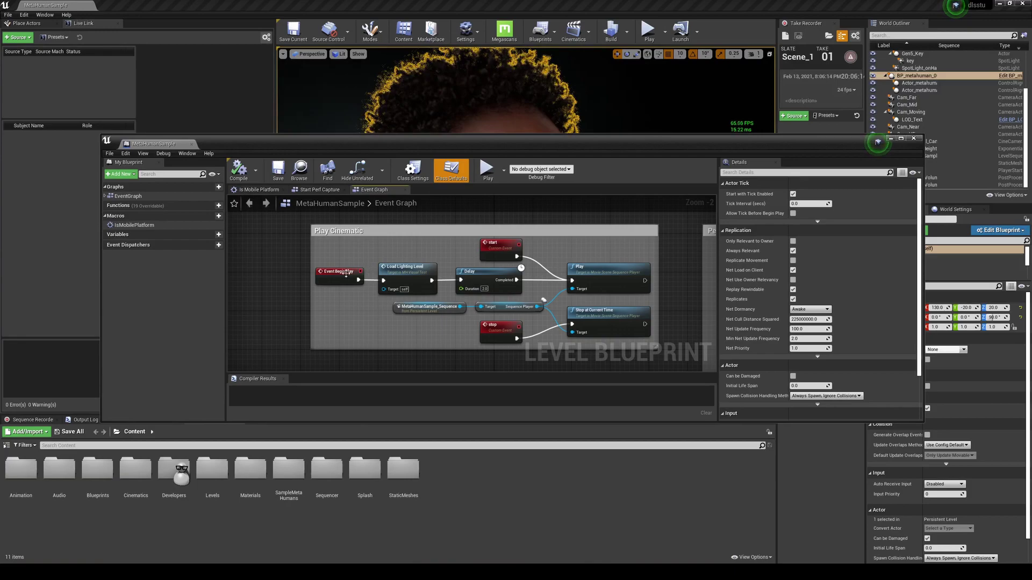
drag(871, 144, 793, 125)
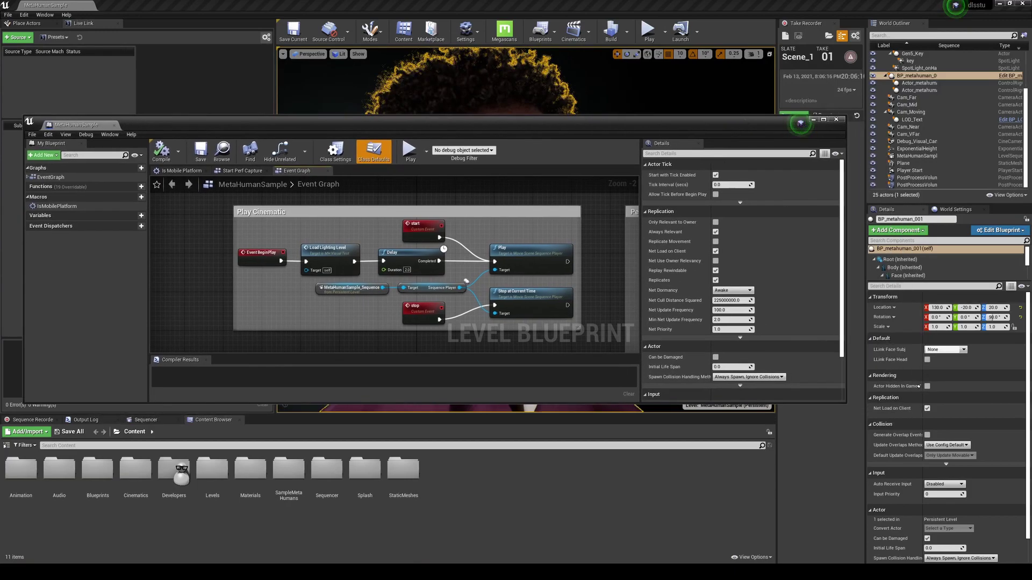
click(1027, 128)
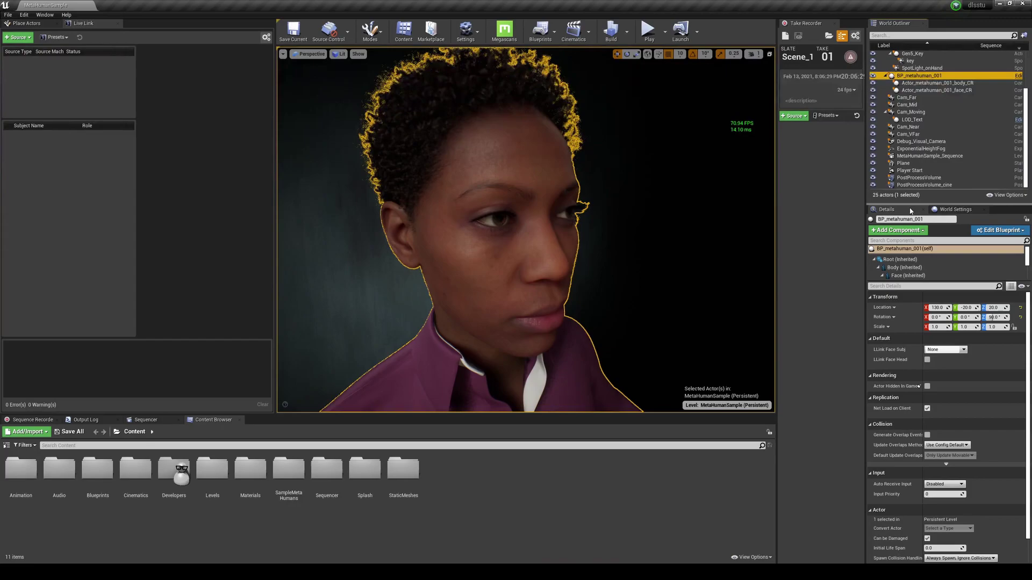
click(539, 30)
click(559, 88)
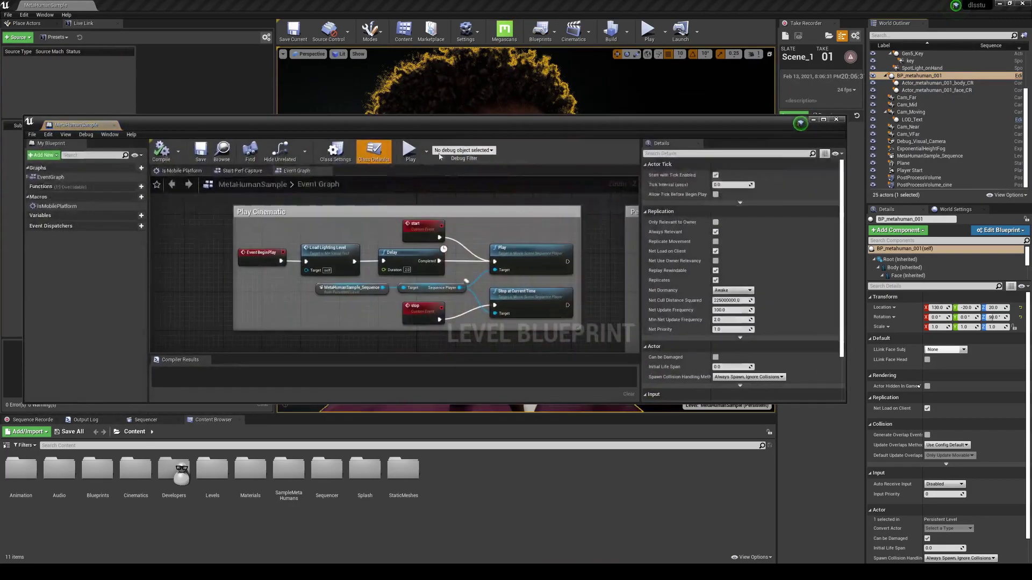
- Insert a Set DLSS Mode node right after Event BeginPlay in the level's Event Graph and compile the blueprint
drag(283, 262, 293, 342)
text(set)
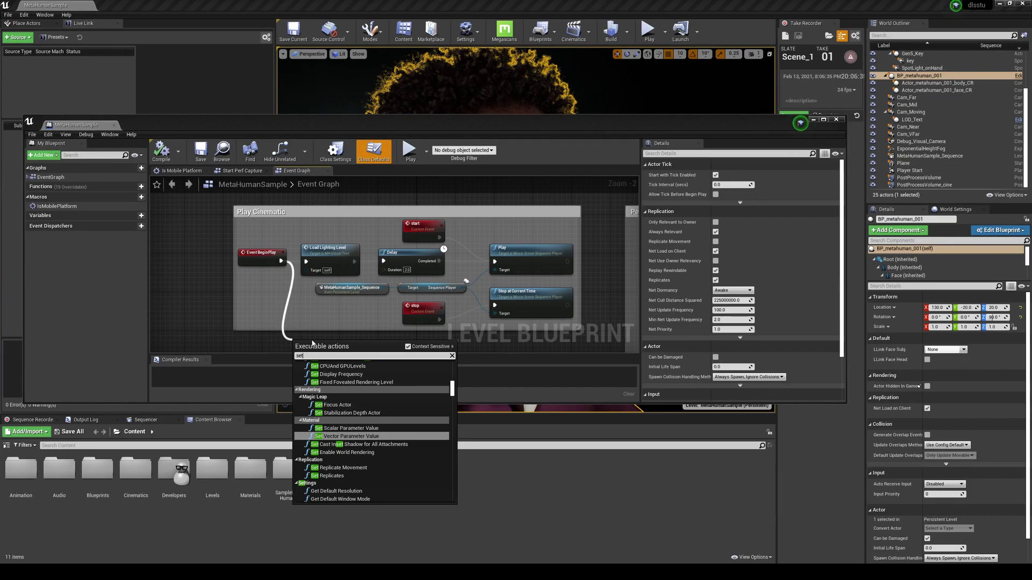
text( dlss)
click(364, 372)
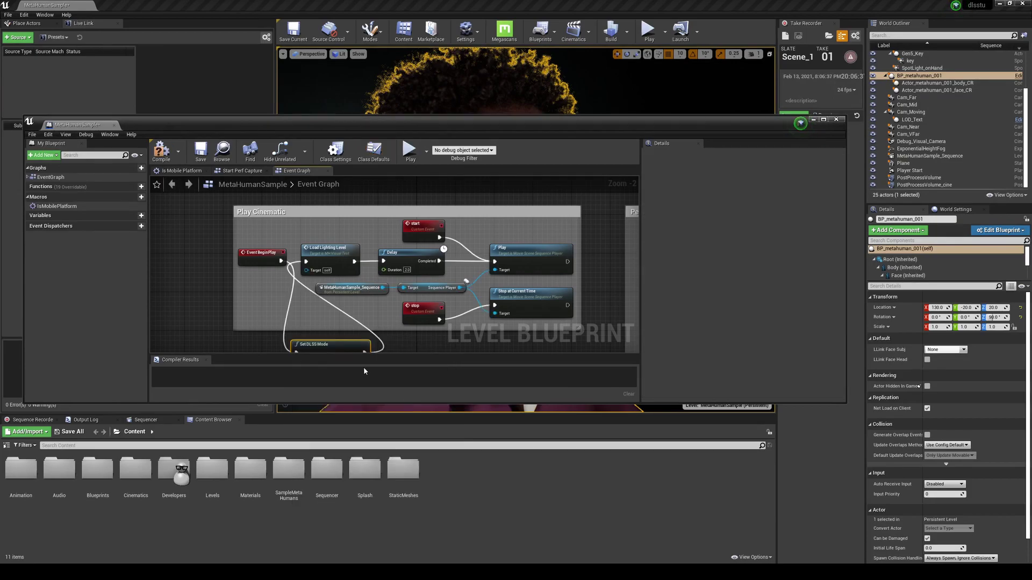
click(161, 153)
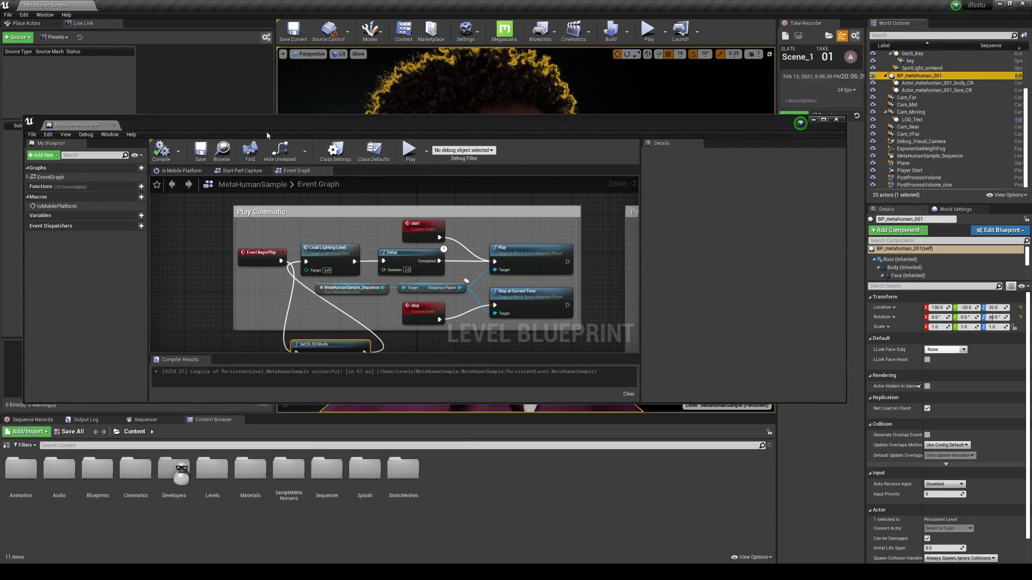
- Set the Set DLSS Mode node's DLSSMode to Ultra Performance, compile the Level Blueprint and minimize its window
drag(269, 119, 262, 110)
scroll(337, 315, down, 1)
scroll(333, 311, up, 3)
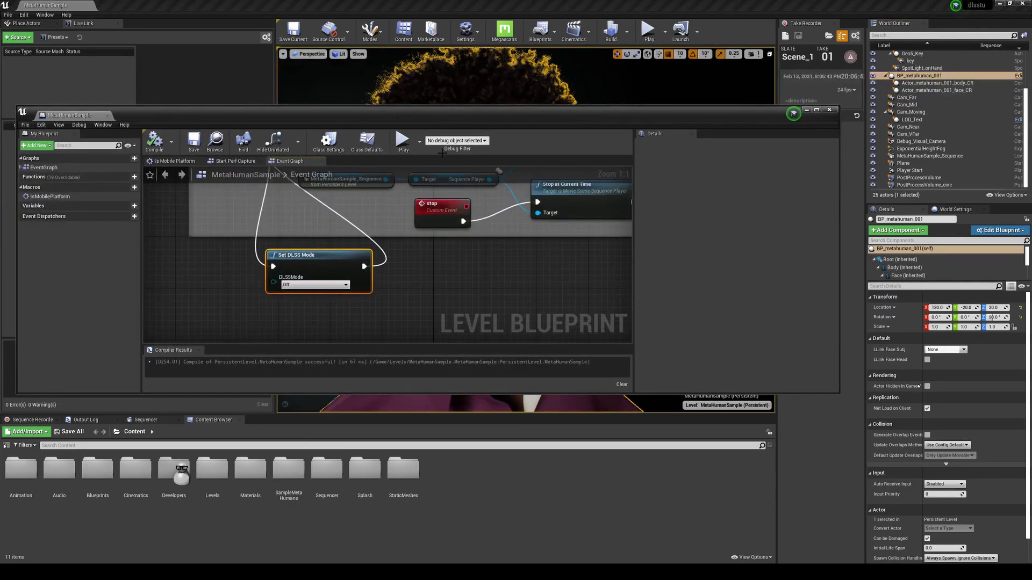
scroll(311, 221, down, 3)
scroll(311, 220, up, 3)
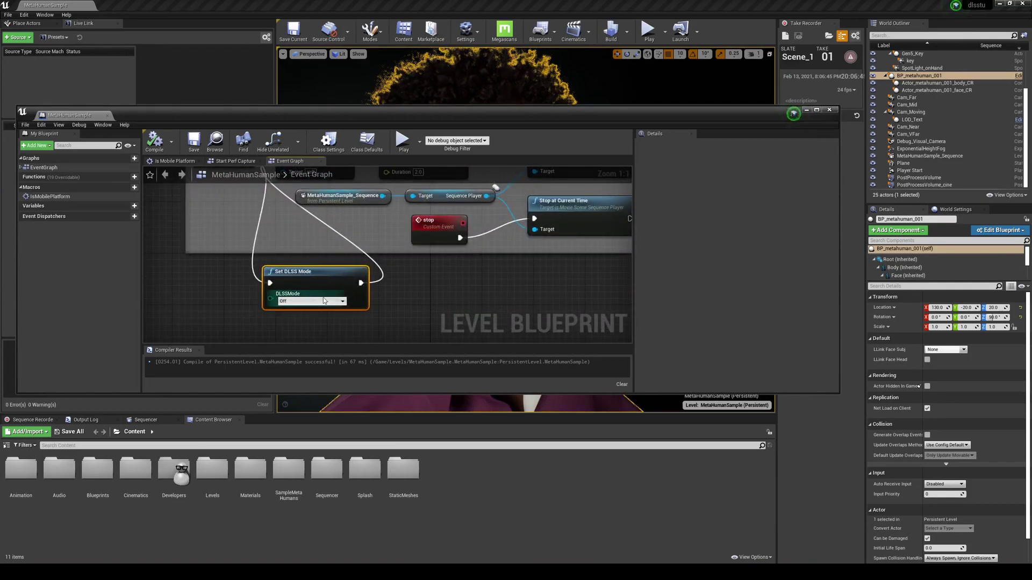
scroll(370, 287, up, 1)
scroll(369, 288, down, 1)
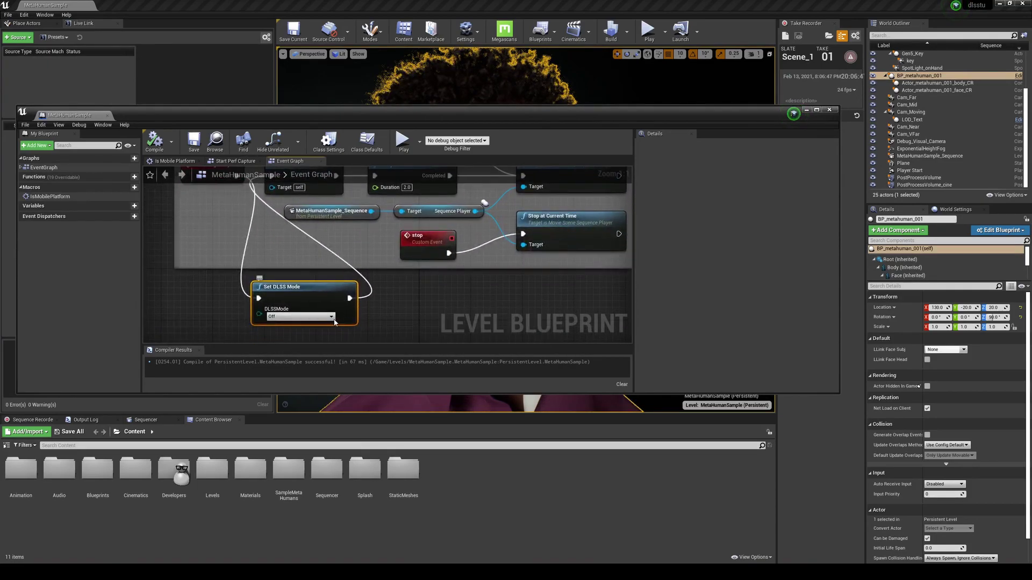
click(311, 317)
click(302, 329)
click(154, 141)
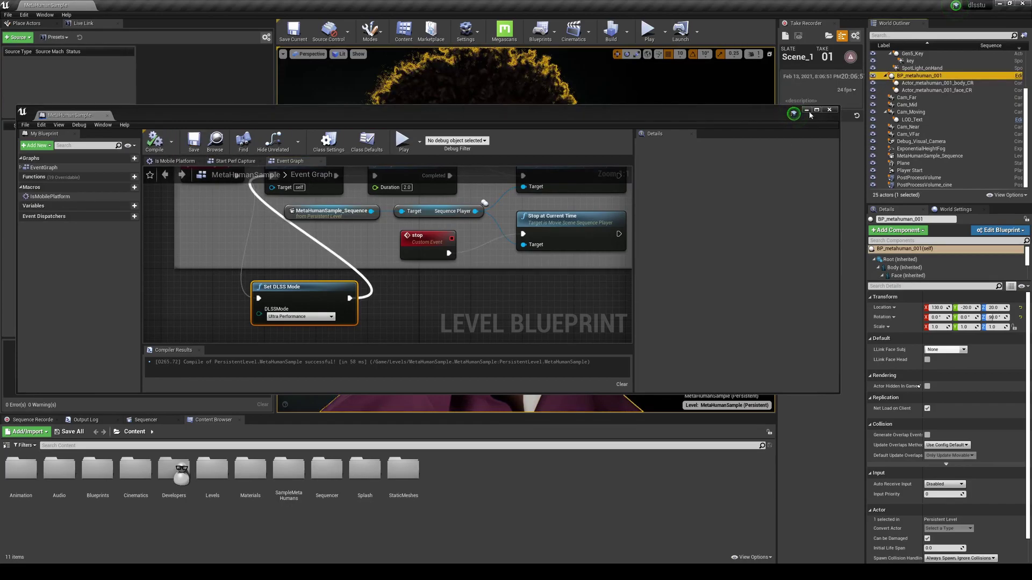
click(807, 111)
- Play the level to preview the cinematic, pausing it on the character's face before ending the session
click(648, 31)
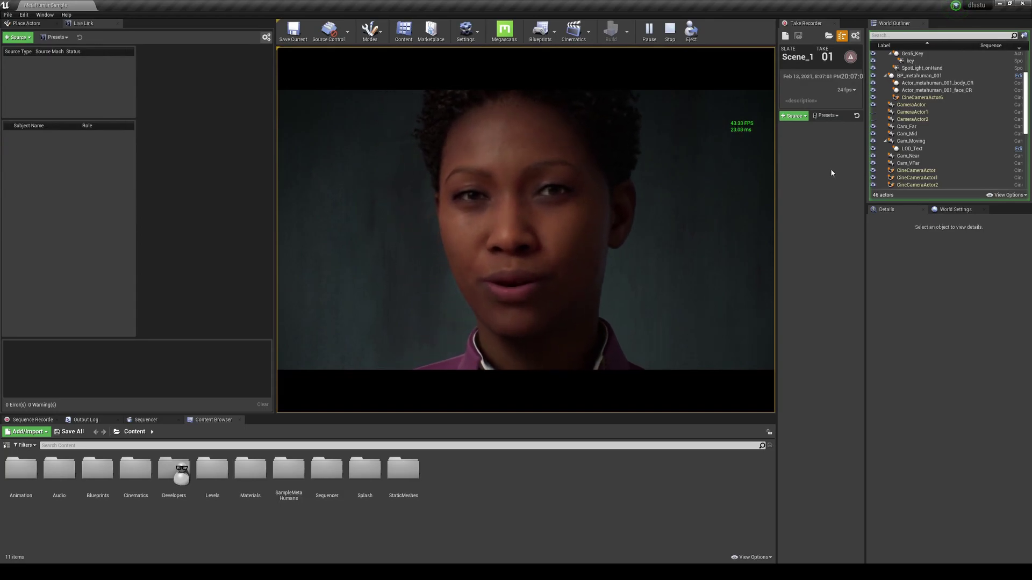
click(649, 31)
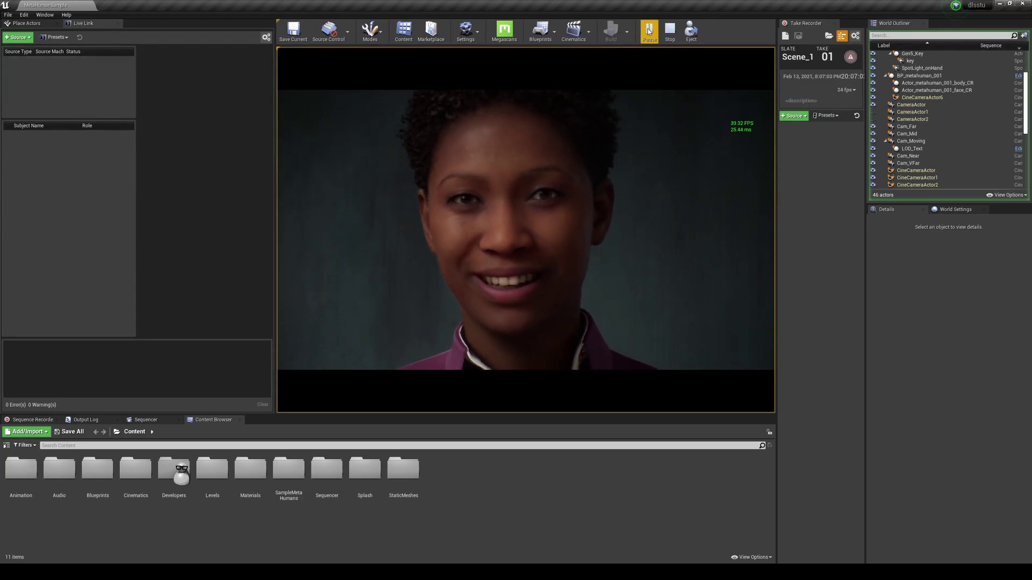
click(669, 31)
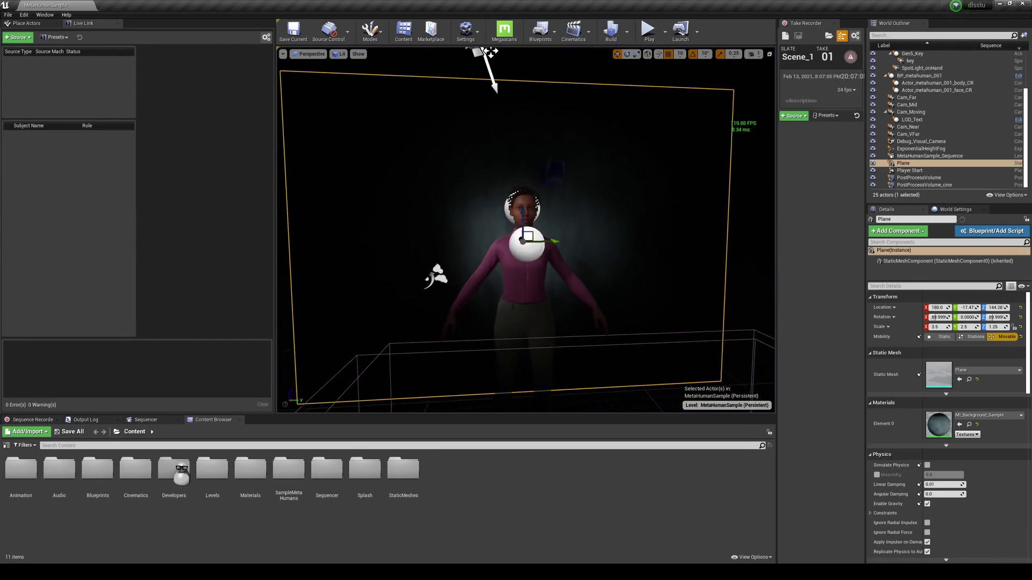
- Check the viewport's DLSS settings in game view and play the level again
key(g)
click(283, 53)
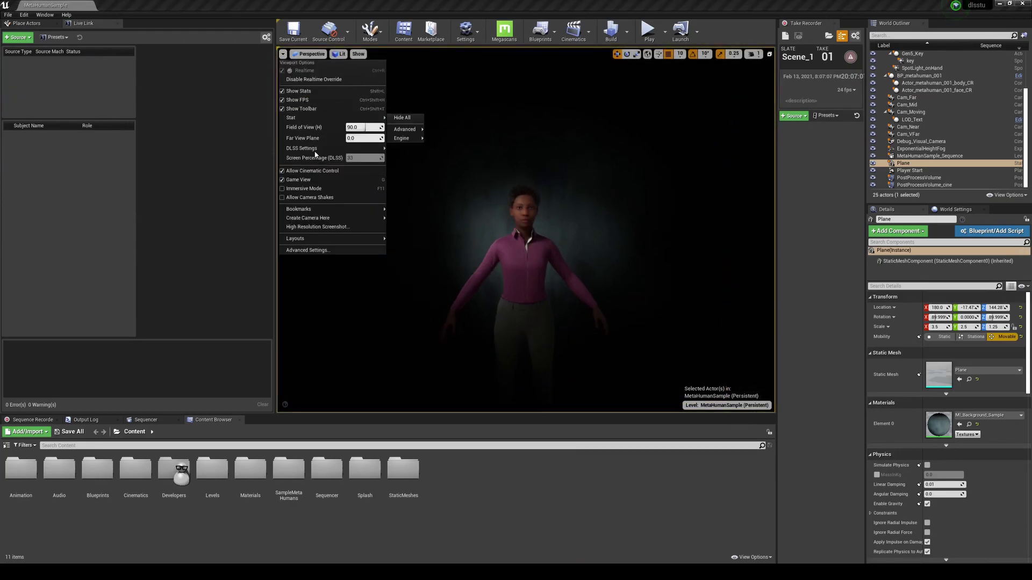
mouse_move(387, 150)
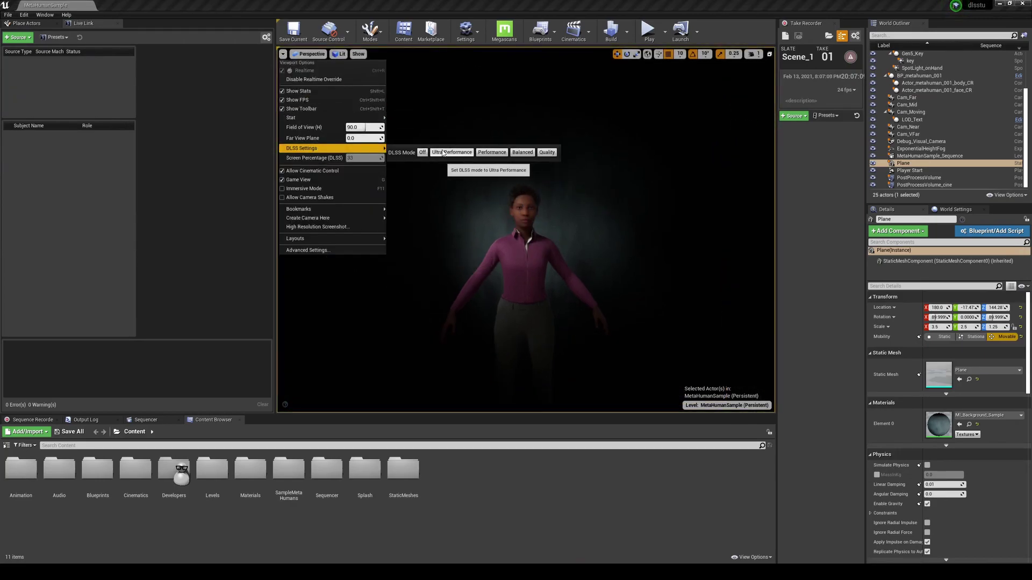
click(253, 133)
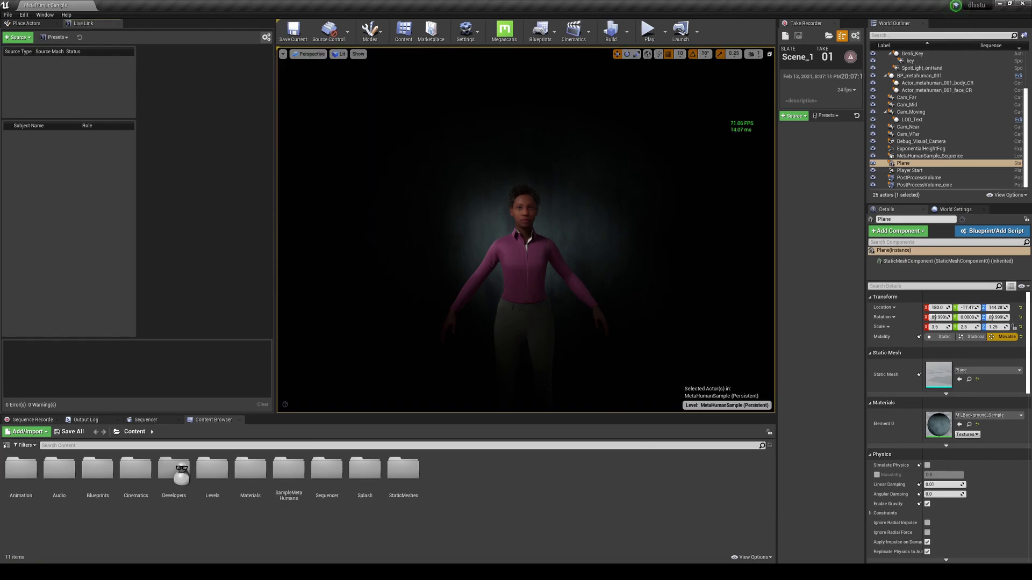
click(648, 30)
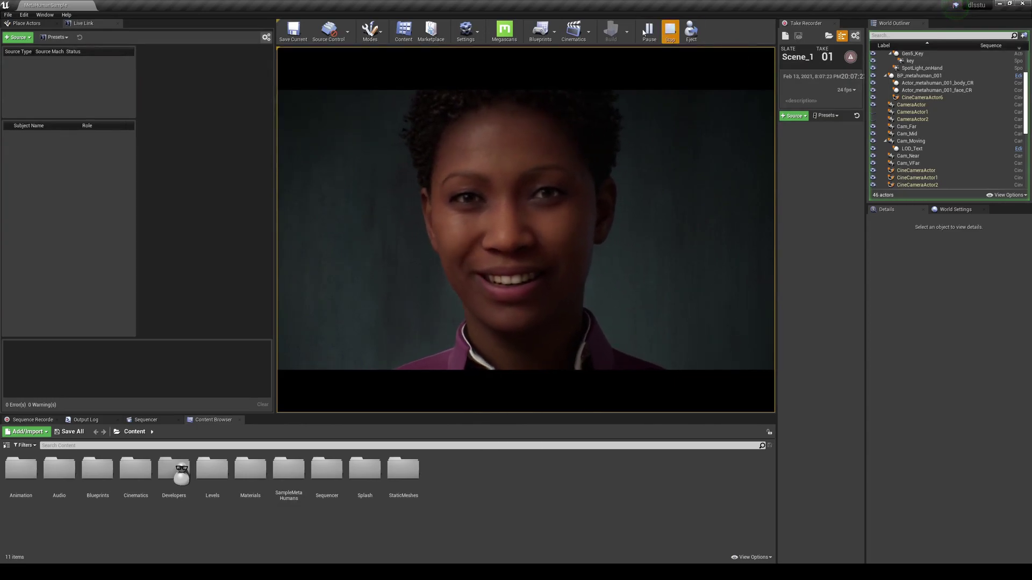
- End the play session and check the viewport's DLSS settings
click(670, 30)
click(283, 54)
mouse_move(317, 150)
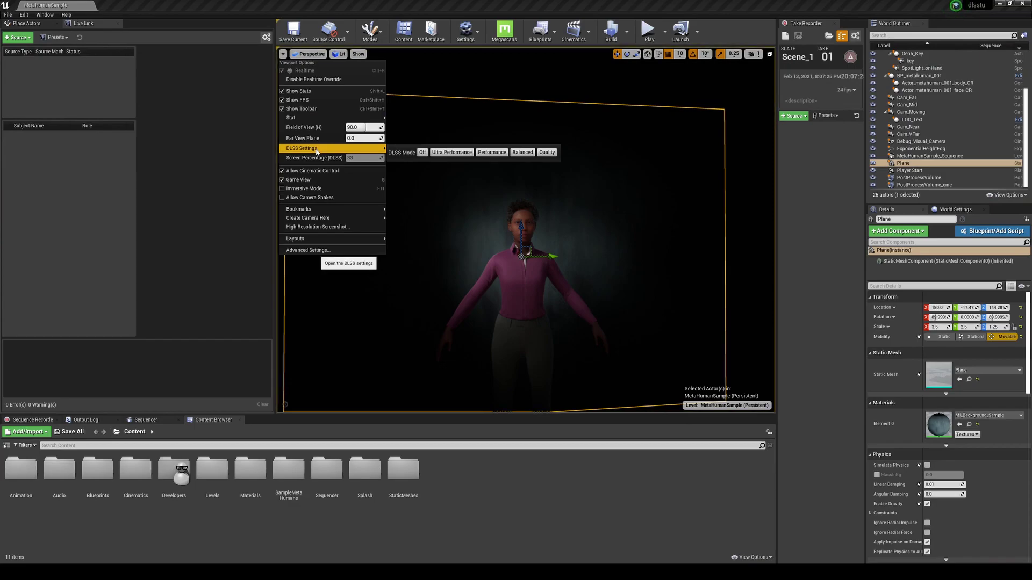
- Set the Set DLSS Mode node's DLSSMode to Performance in the Level Blueprint, compile it and return to the level editor
click(540, 33)
mouse_move(575, 100)
click(653, 102)
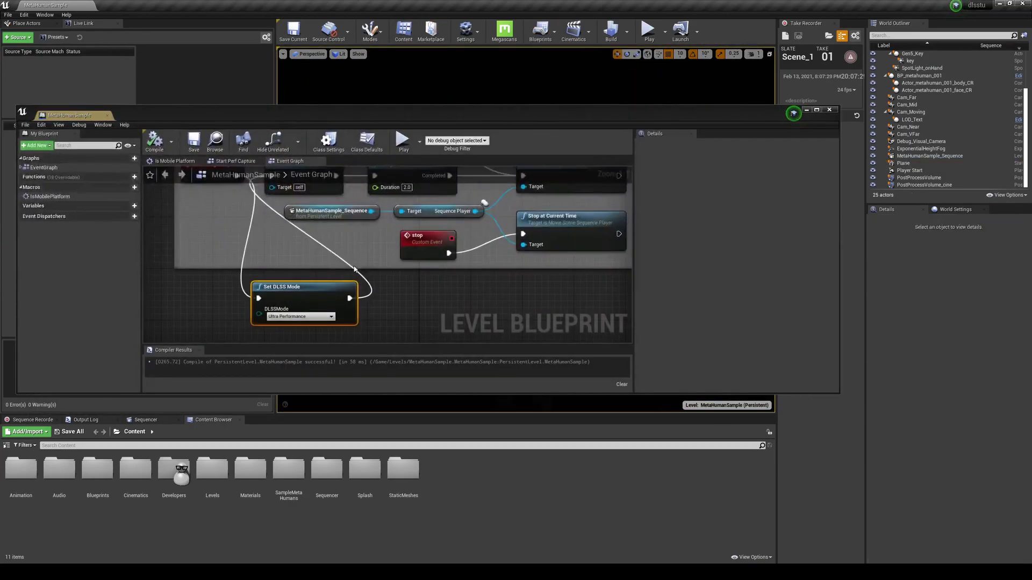
click(322, 317)
click(295, 335)
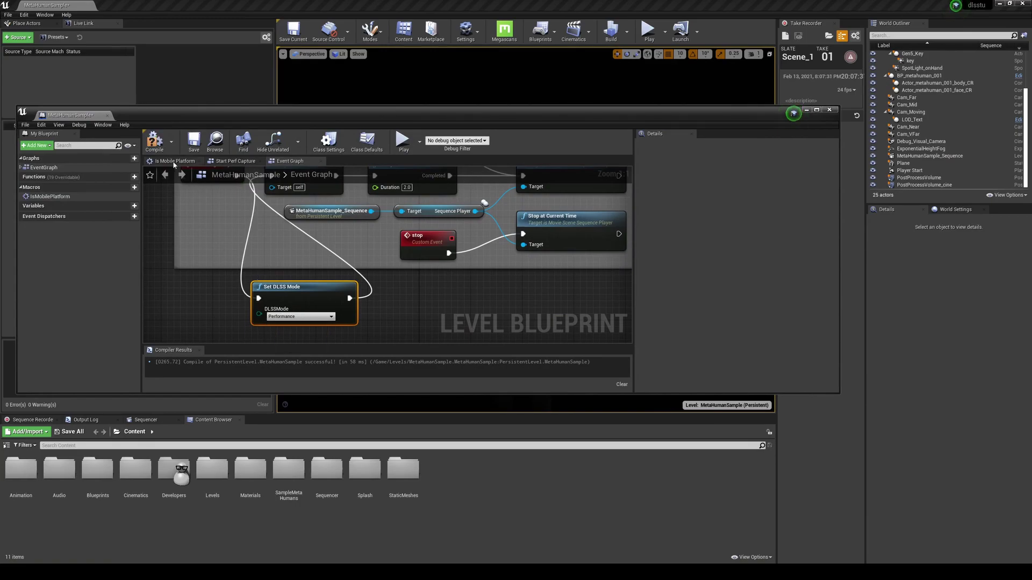
click(193, 147)
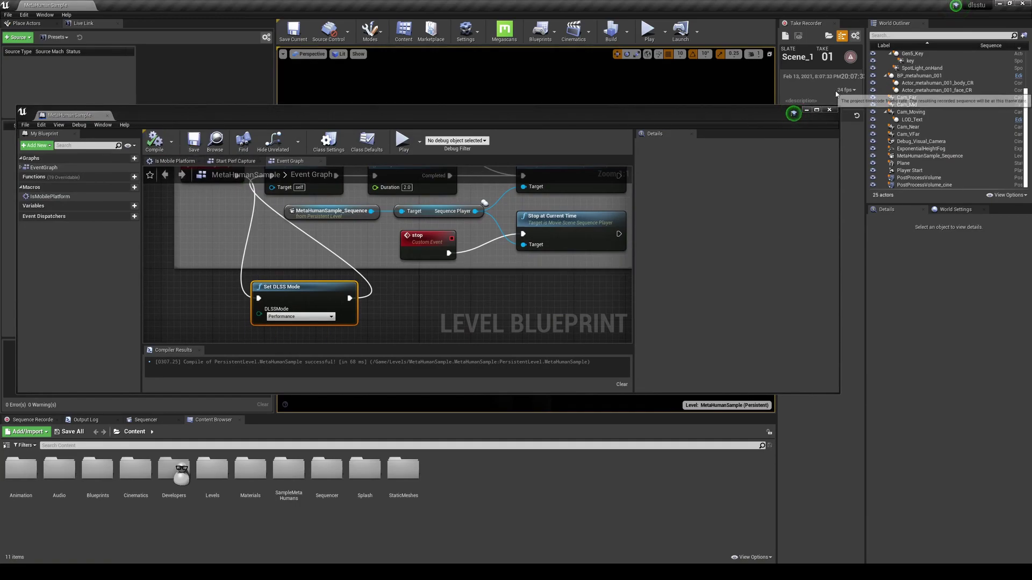
click(829, 109)
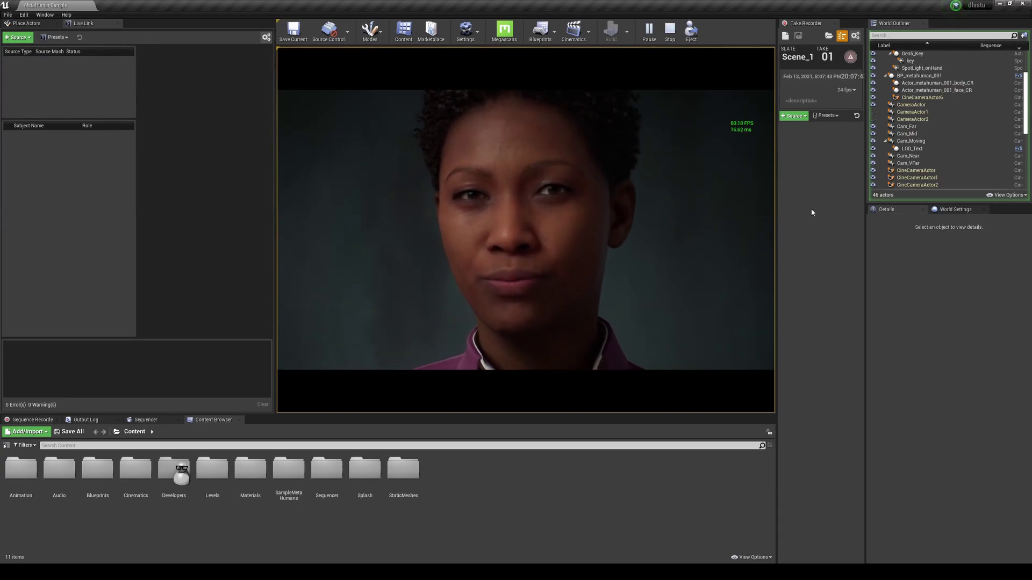
- Stop the cinematic playback and check the viewport's DLSS settings for the Performance run
click(670, 31)
click(283, 54)
mouse_move(344, 148)
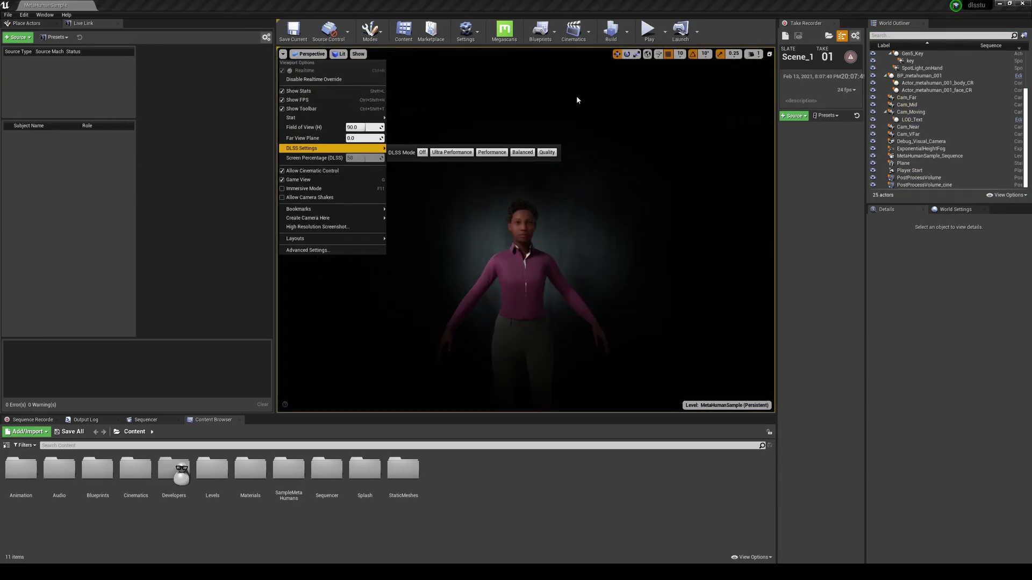
- Change the Level Blueprint's Set DLSS Mode node to Balanced, compile the blueprint and minimize its window
click(550, 30)
click(551, 89)
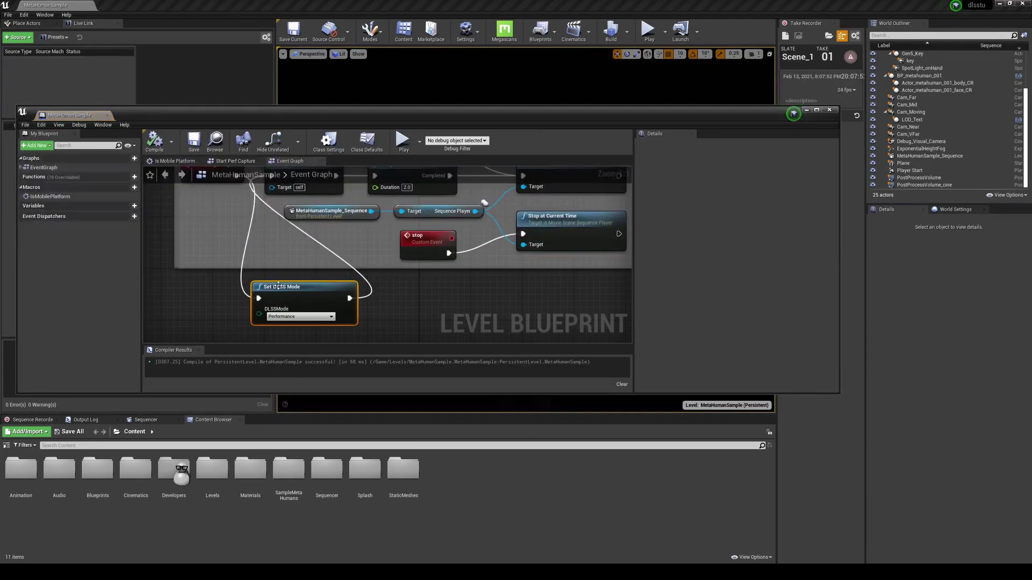
click(300, 317)
click(292, 337)
click(153, 143)
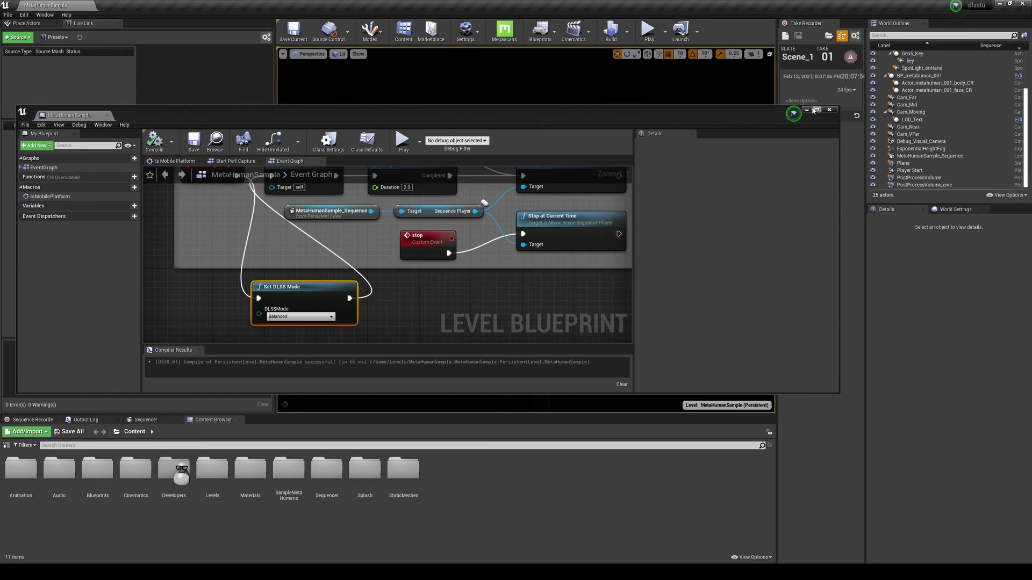
click(807, 110)
- Play the level in Balanced mode, end the session and check the viewport's DLSS settings
click(648, 31)
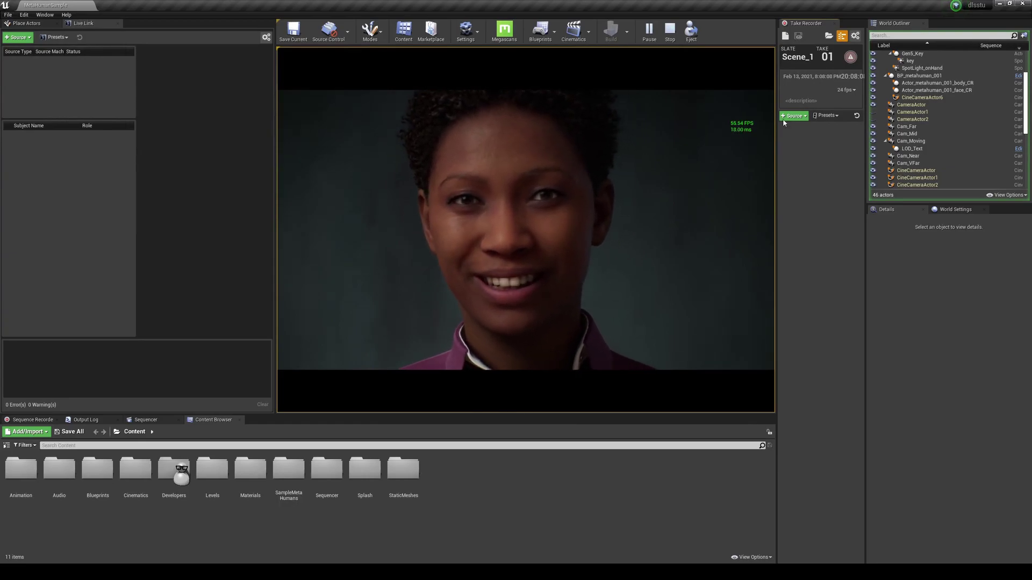
click(669, 31)
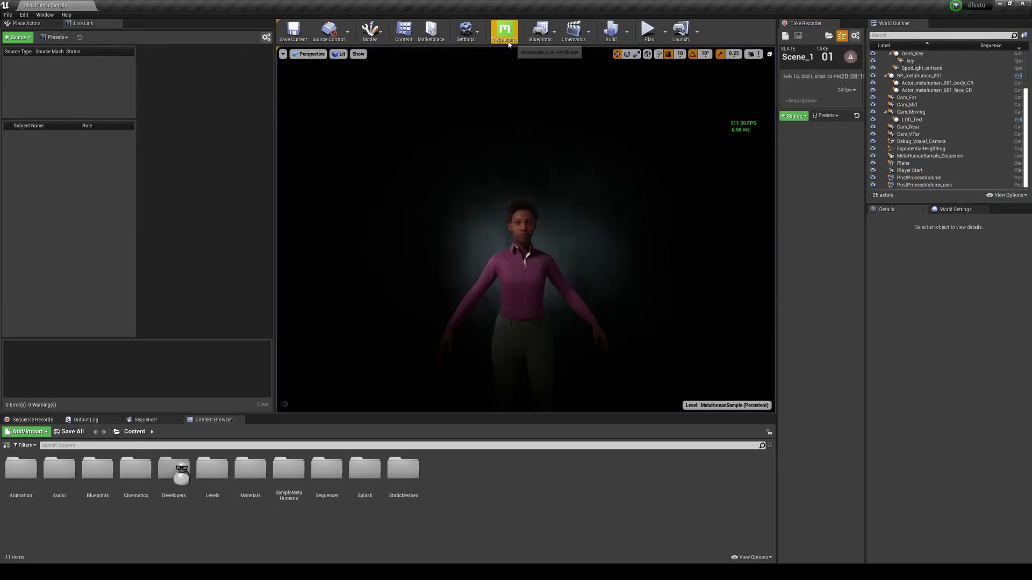
click(283, 55)
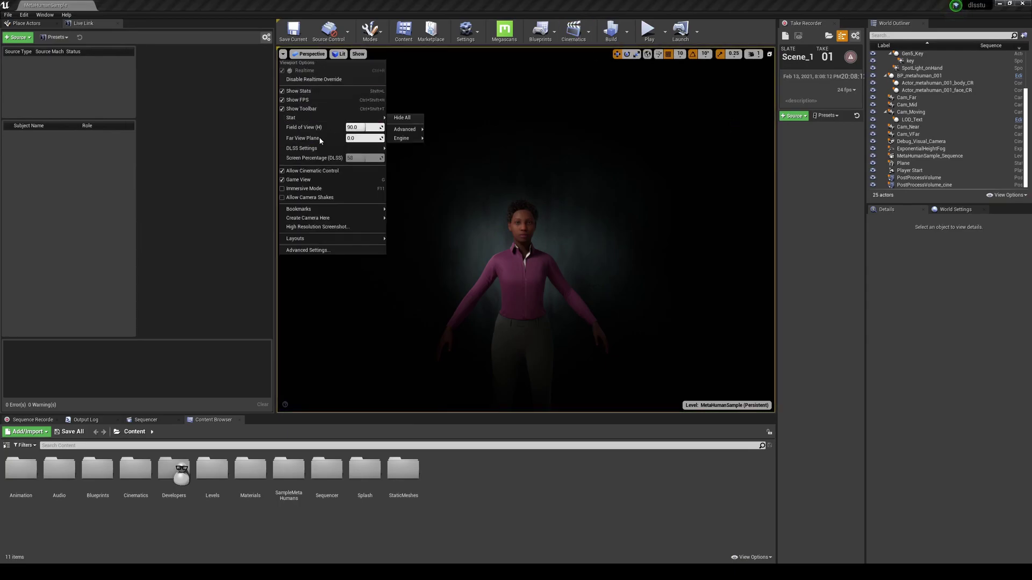
mouse_move(329, 150)
click(557, 72)
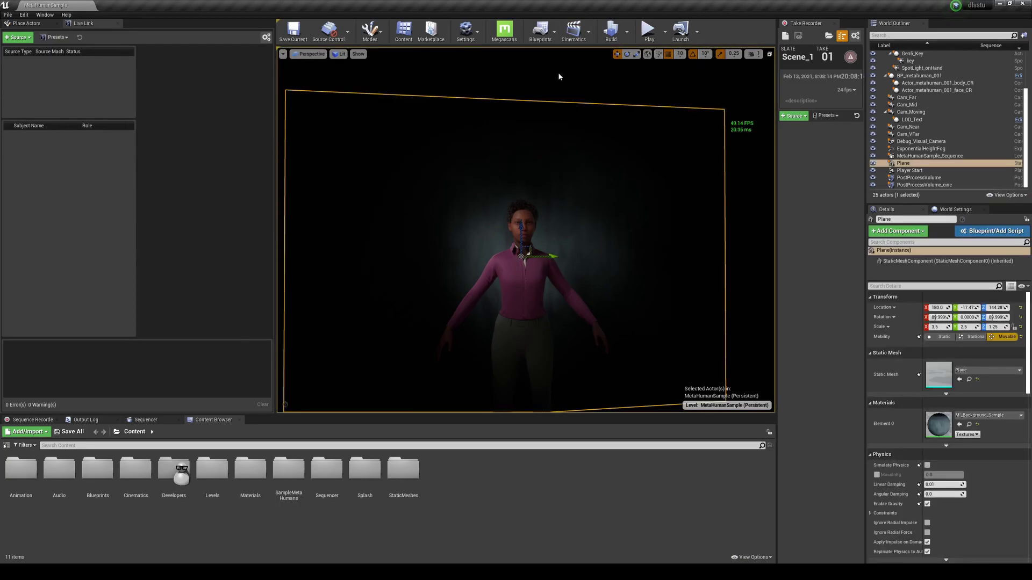
- Set the DLSSMode of the Level Blueprint's Set DLSS Mode node to Quality, compile the blueprint and minimize its window
click(540, 31)
mouse_move(558, 119)
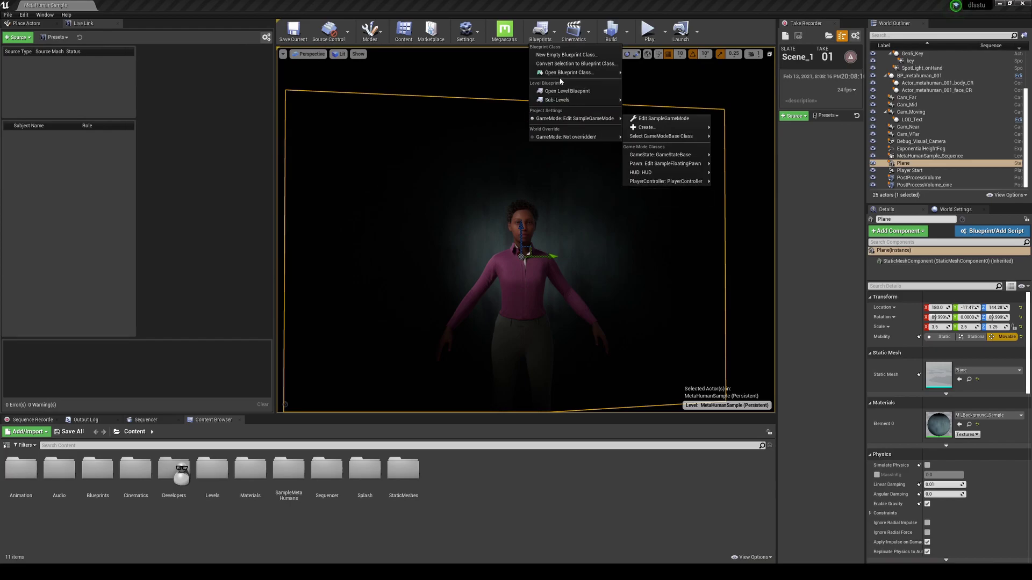
click(567, 91)
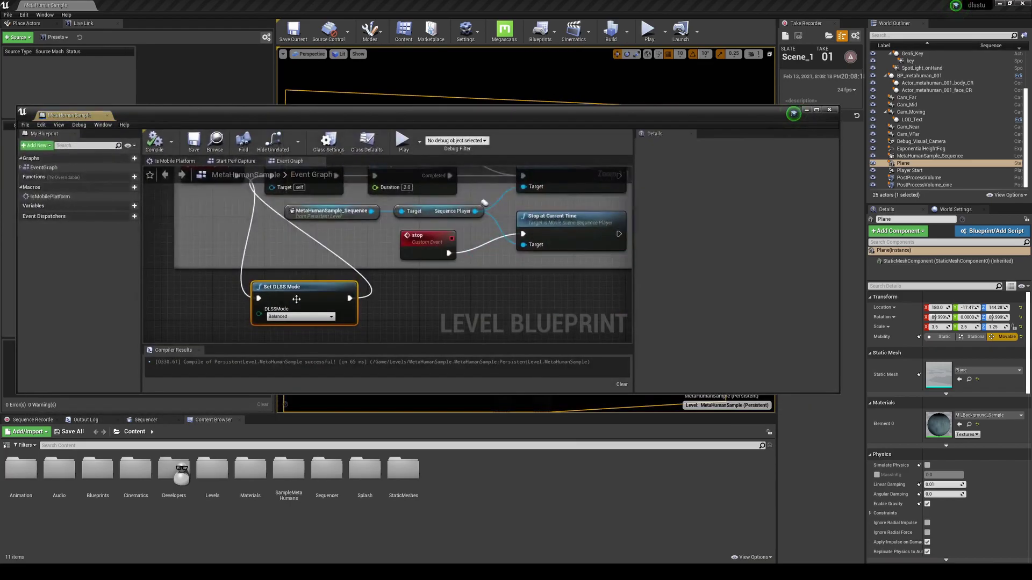
click(274, 344)
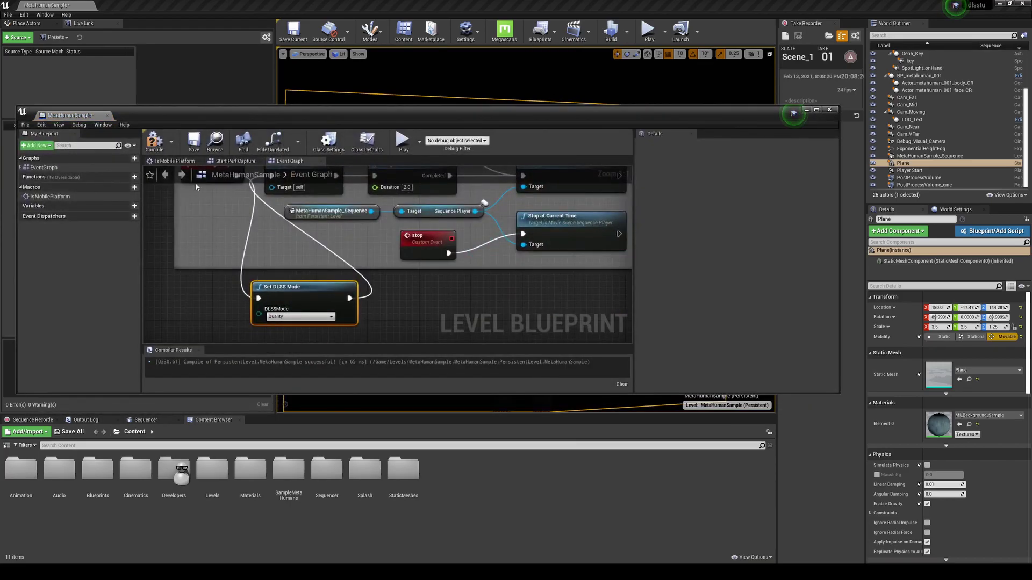
click(155, 142)
click(806, 110)
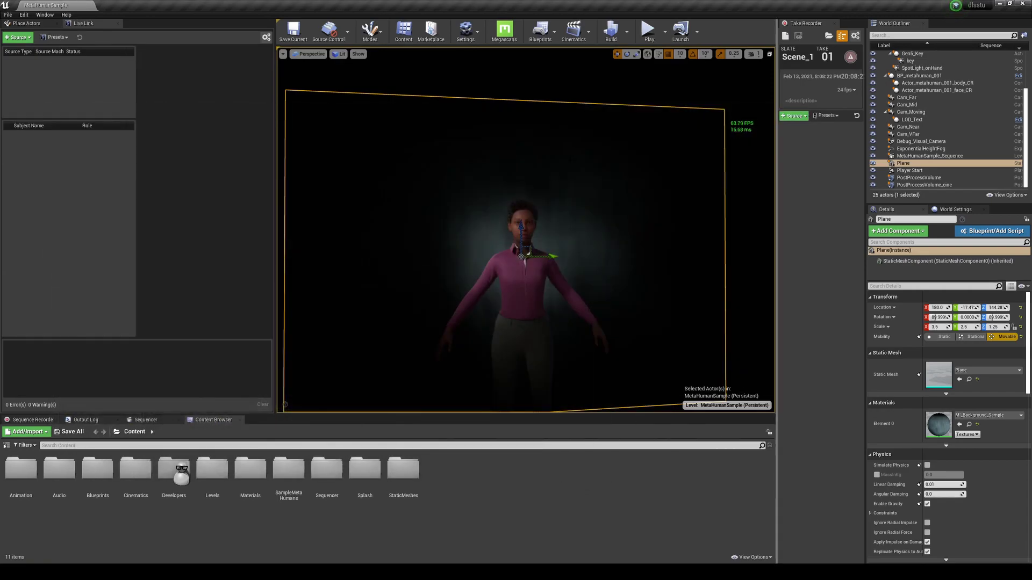
- Play the level to preview the cinematic in Quality mode and end the session
click(649, 30)
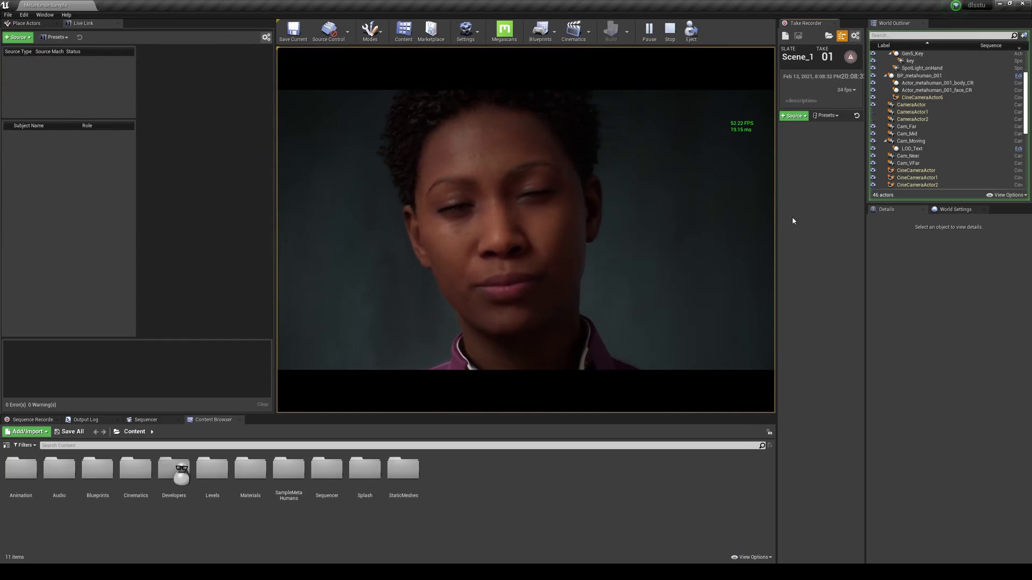
click(674, 41)
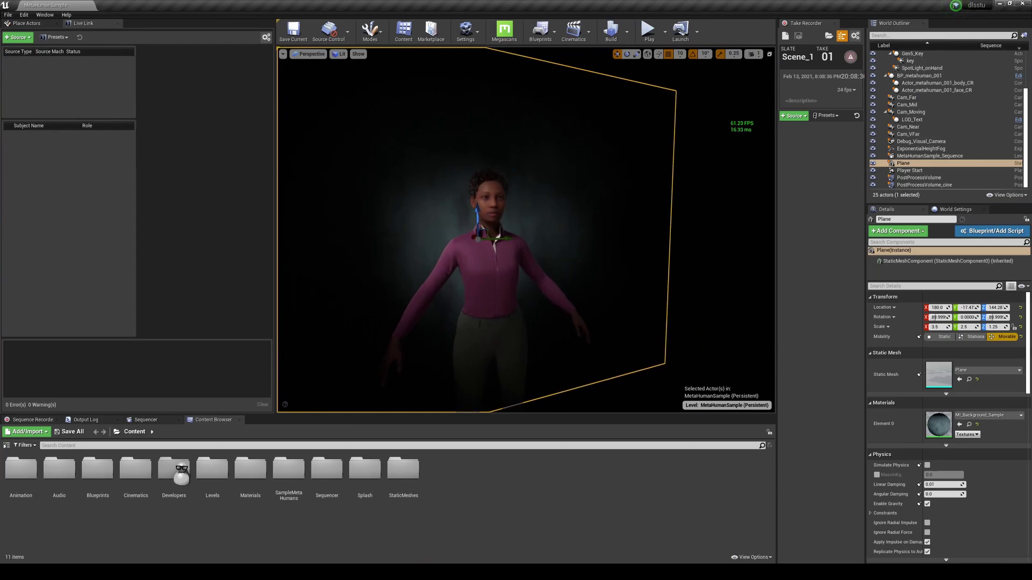
- Open the Set DLSS Mode node's DLSSMode choices in the Level Blueprint, save the blueprint and minimize its window
click(541, 34)
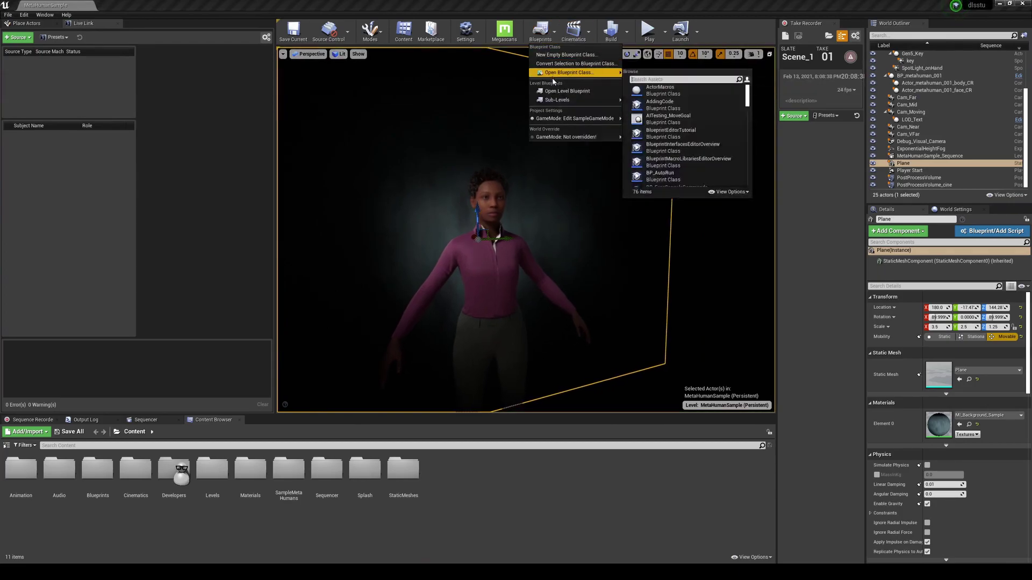
click(554, 92)
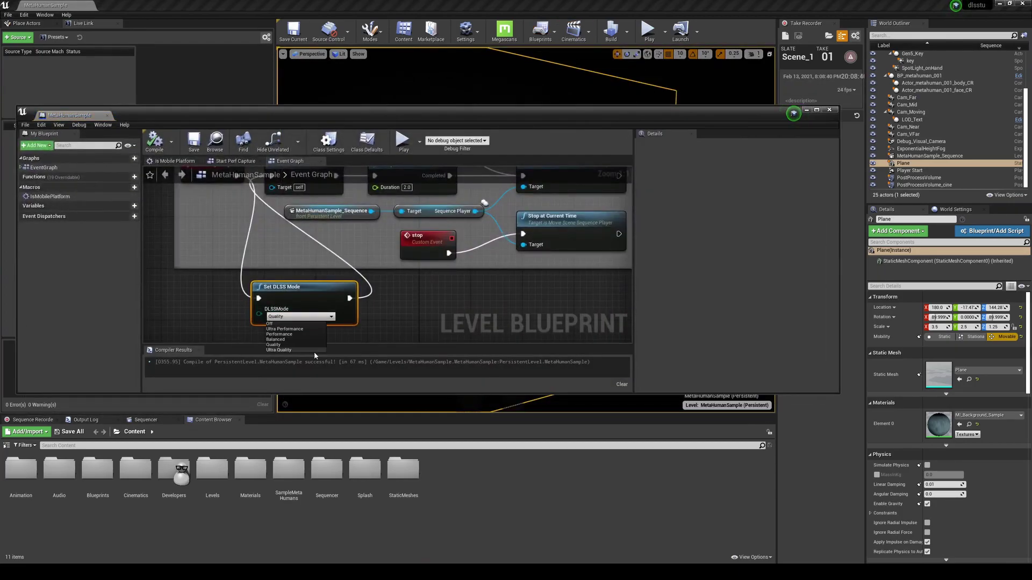
click(196, 146)
click(805, 110)
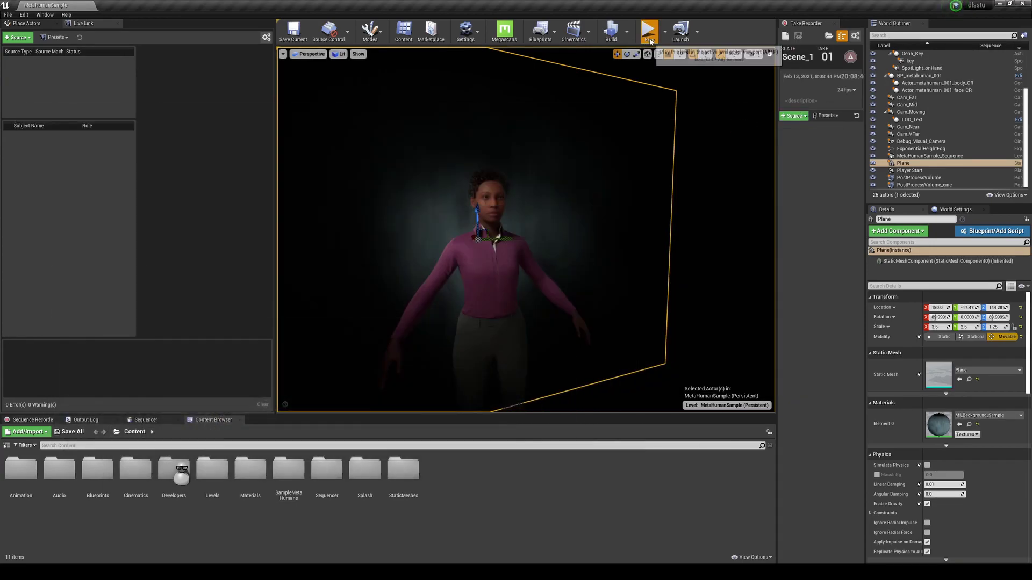
- Play the level once more, end the session and check the DLSS entries in the viewport options
click(648, 31)
click(770, 249)
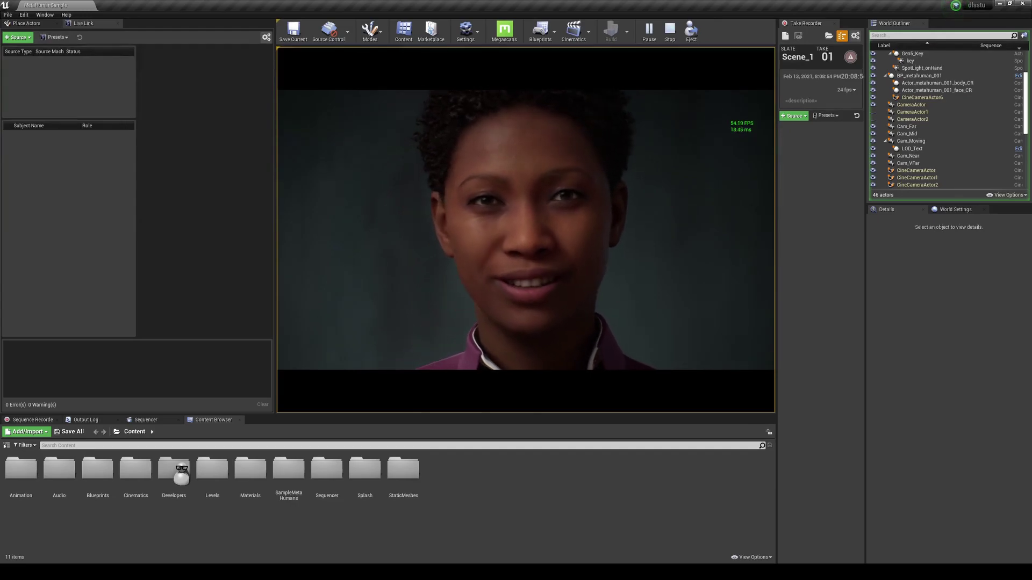
key(Escape)
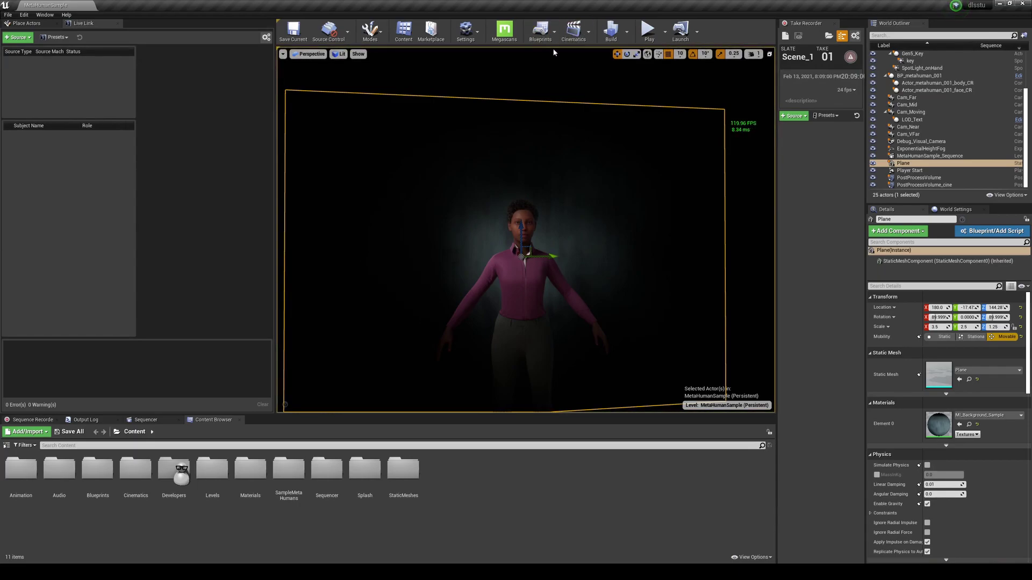
click(282, 55)
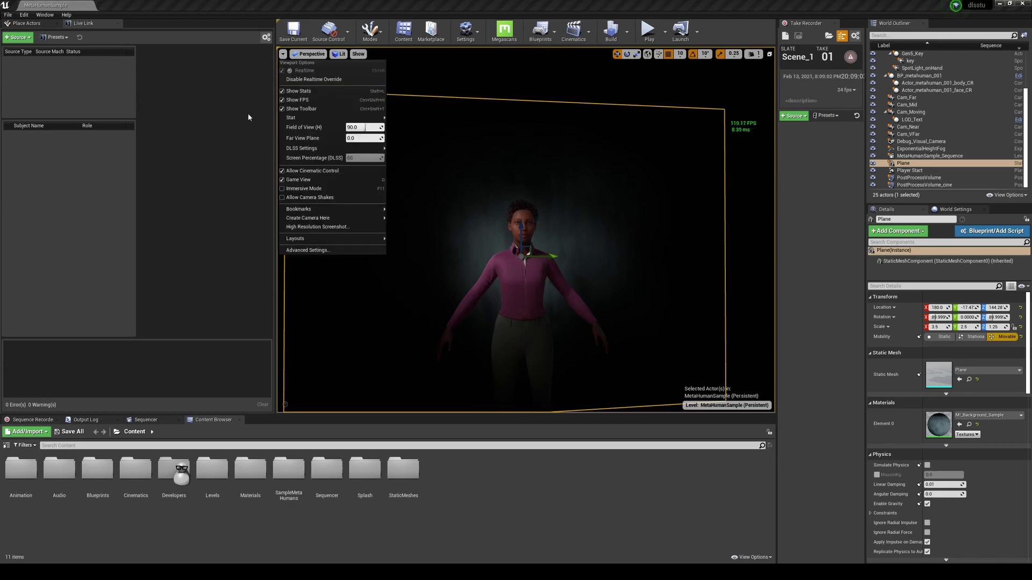
click(323, 153)
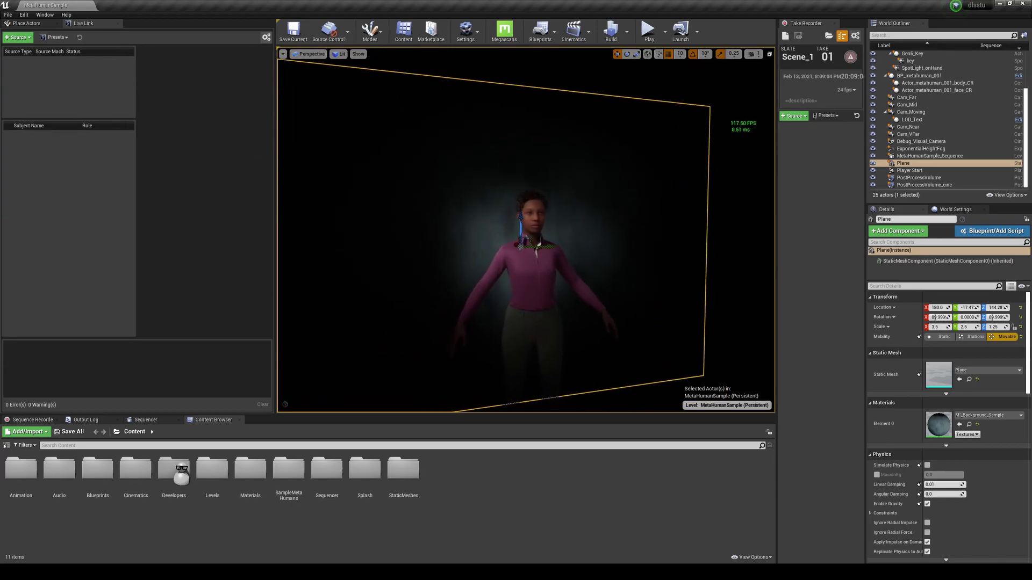